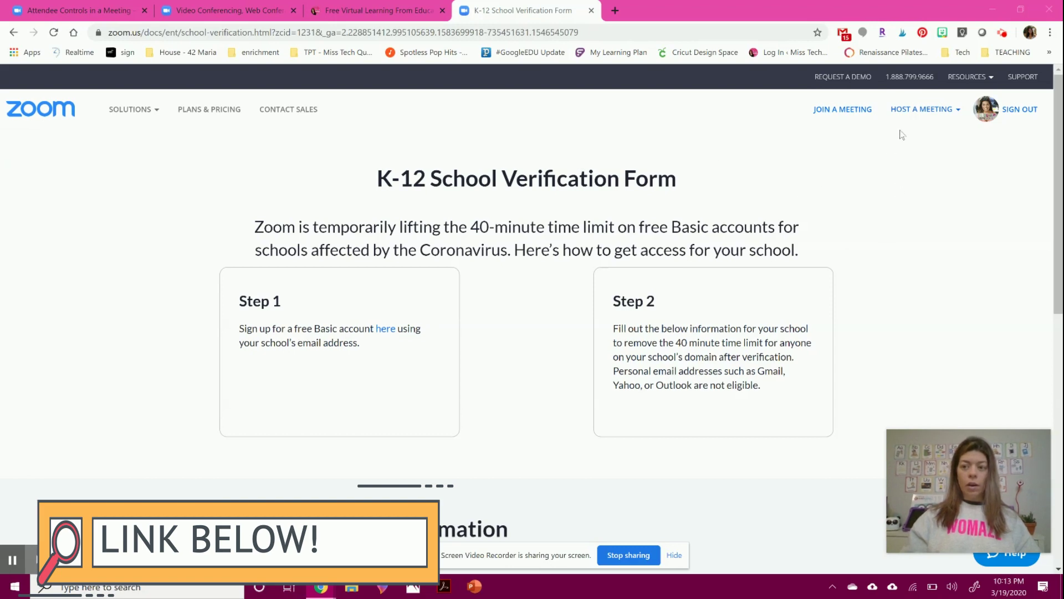
Step: Host a new meeting with video on in the Zoom desktop app and mute the microphone
mouse_move(925, 115)
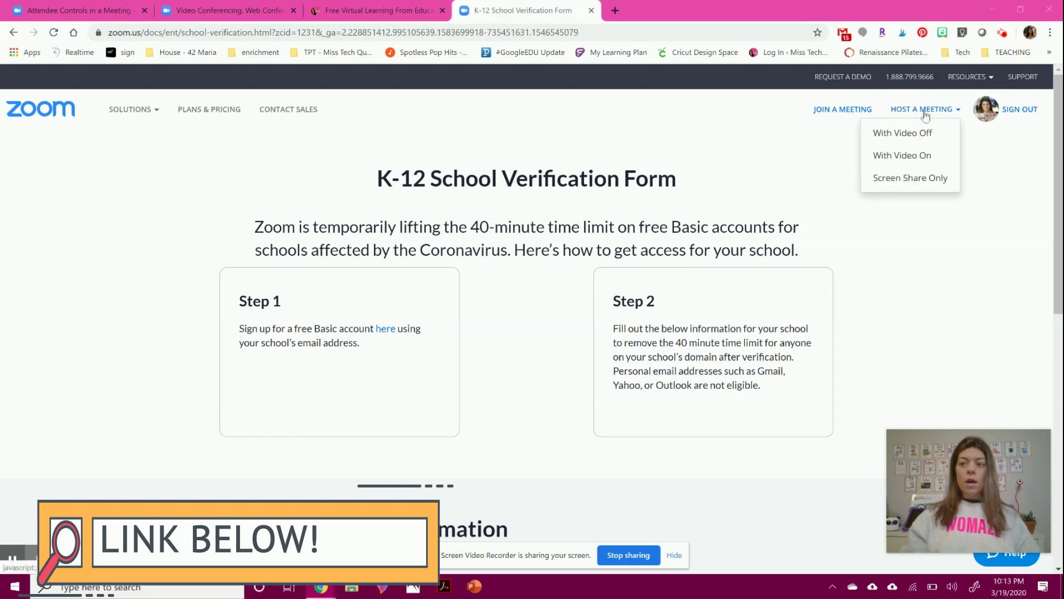
click(931, 161)
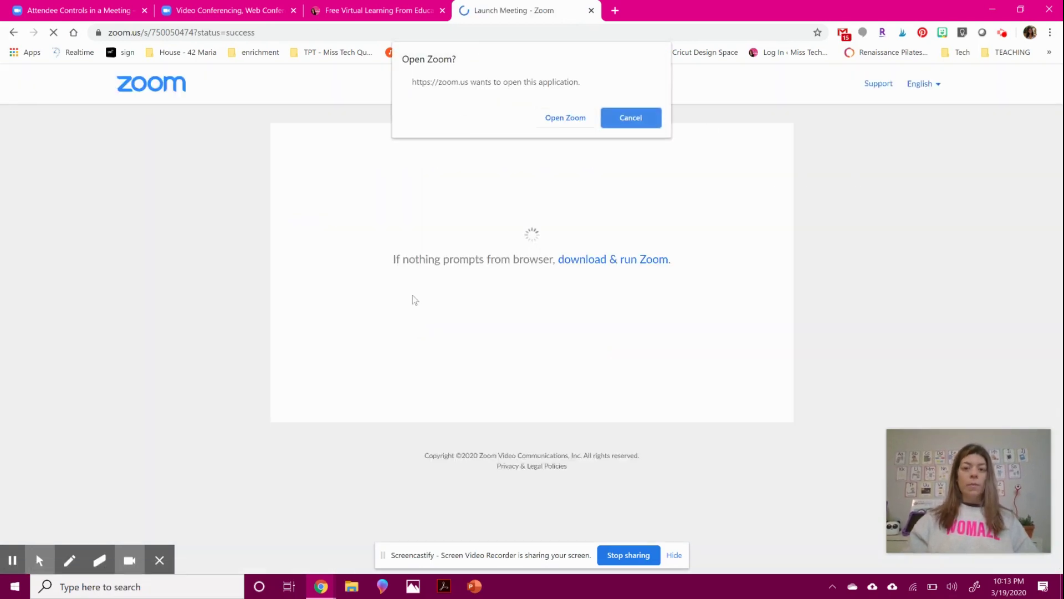
click(571, 120)
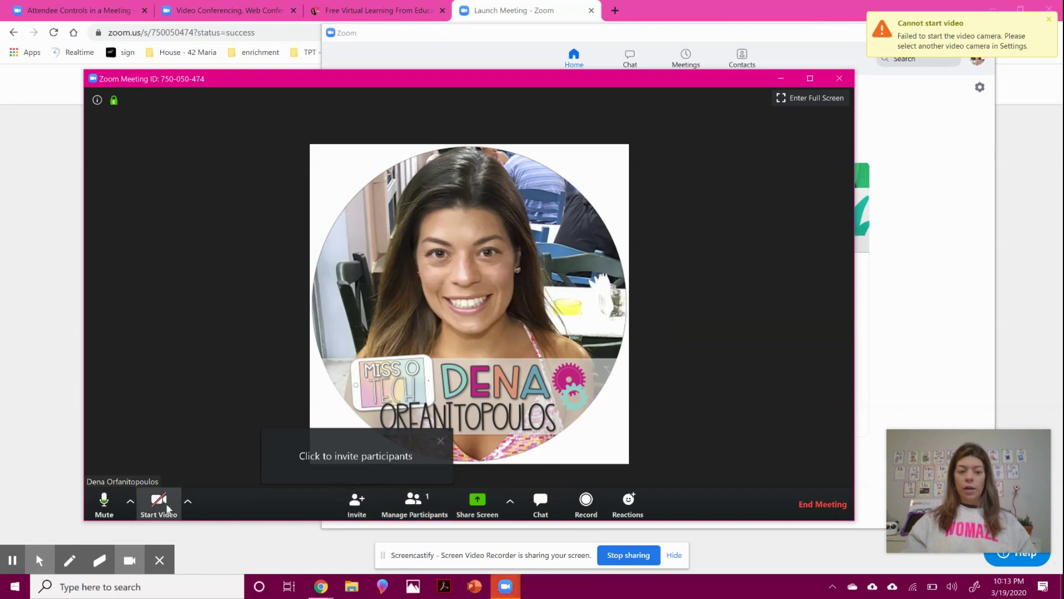
click(108, 503)
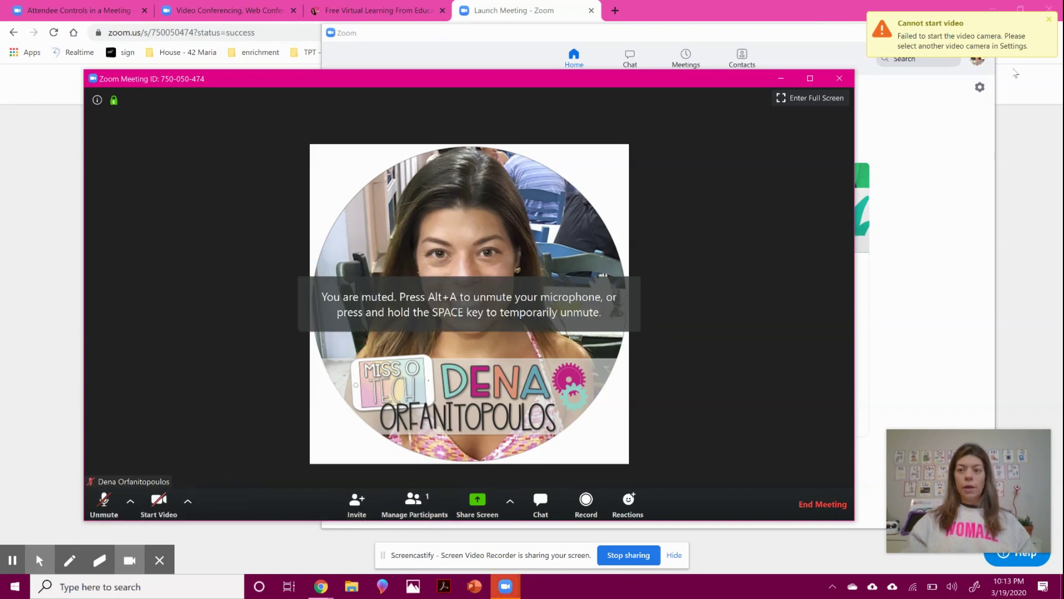
Step: Move the meeting window up slightly and copy the meeting's URL and its full invitation for sharing with participants
mouse_move(897, 432)
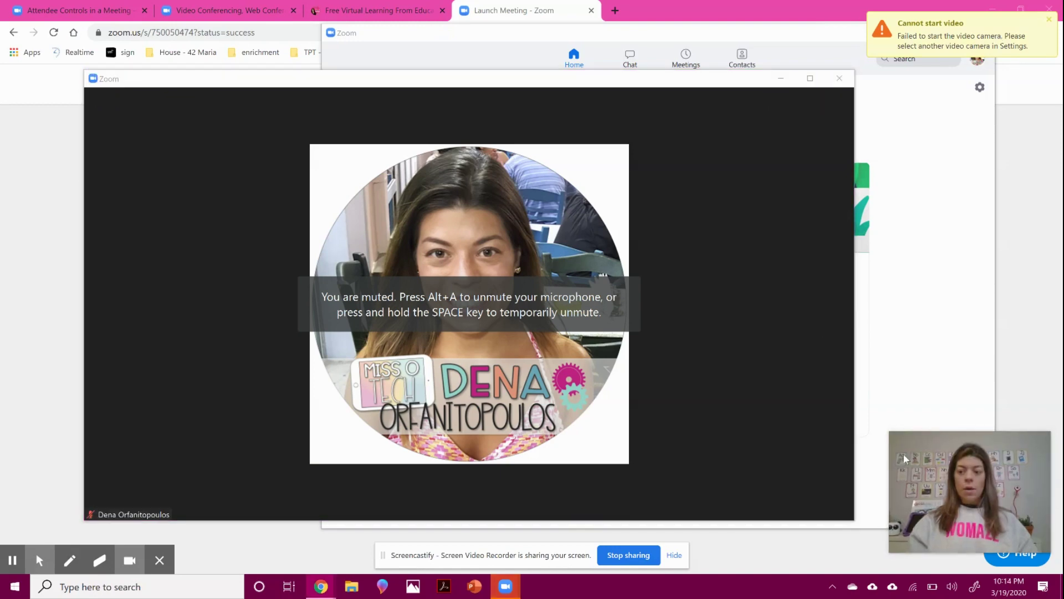
drag(521, 85, 509, 60)
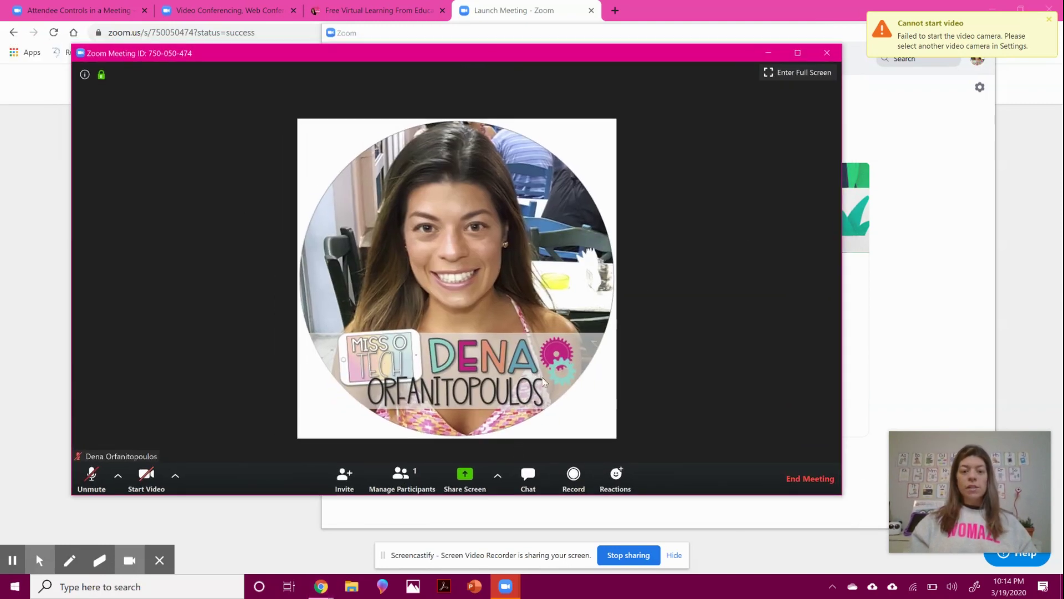
click(344, 478)
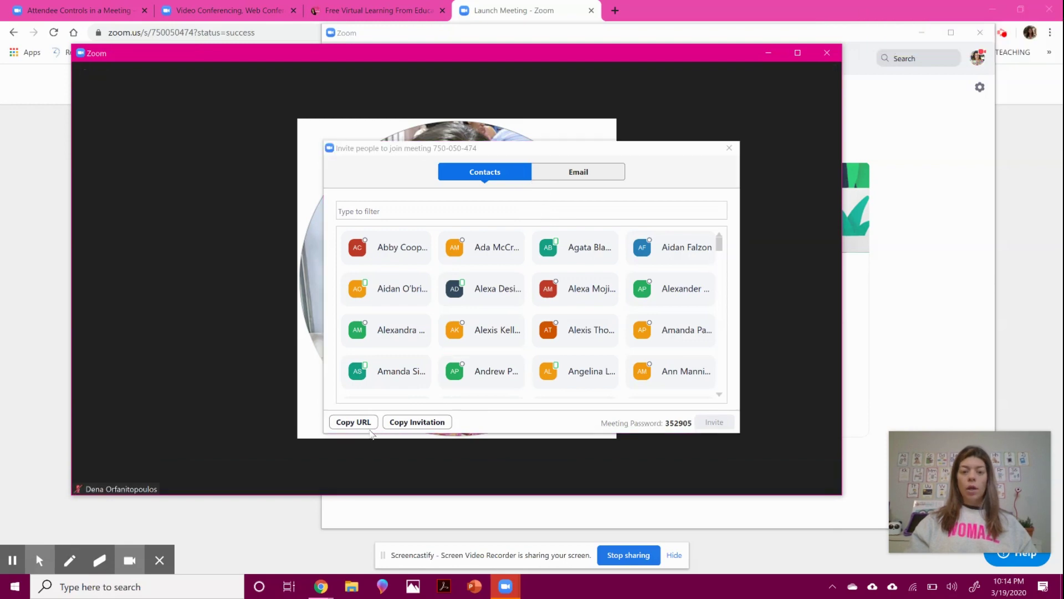
click(362, 424)
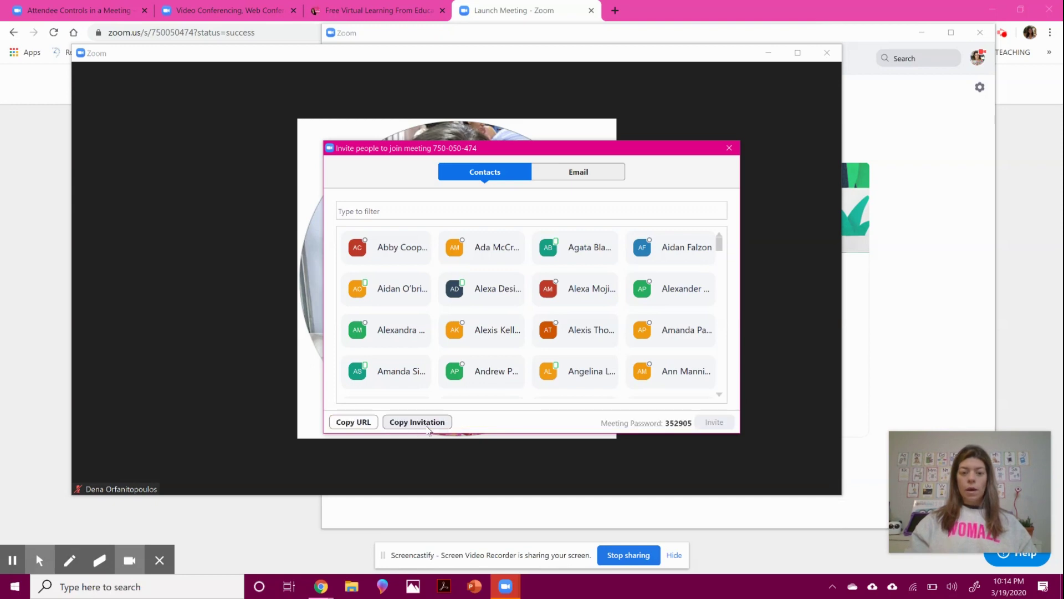
click(428, 428)
click(730, 148)
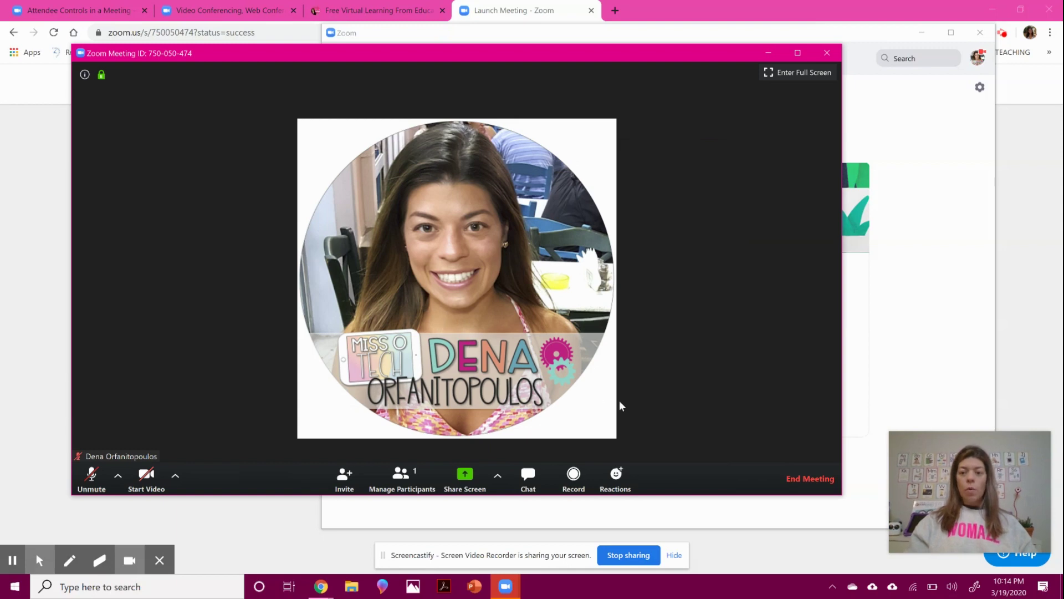
Step: Bring the Zoom home window to the front and close it so only the meeting window stays open
click(914, 112)
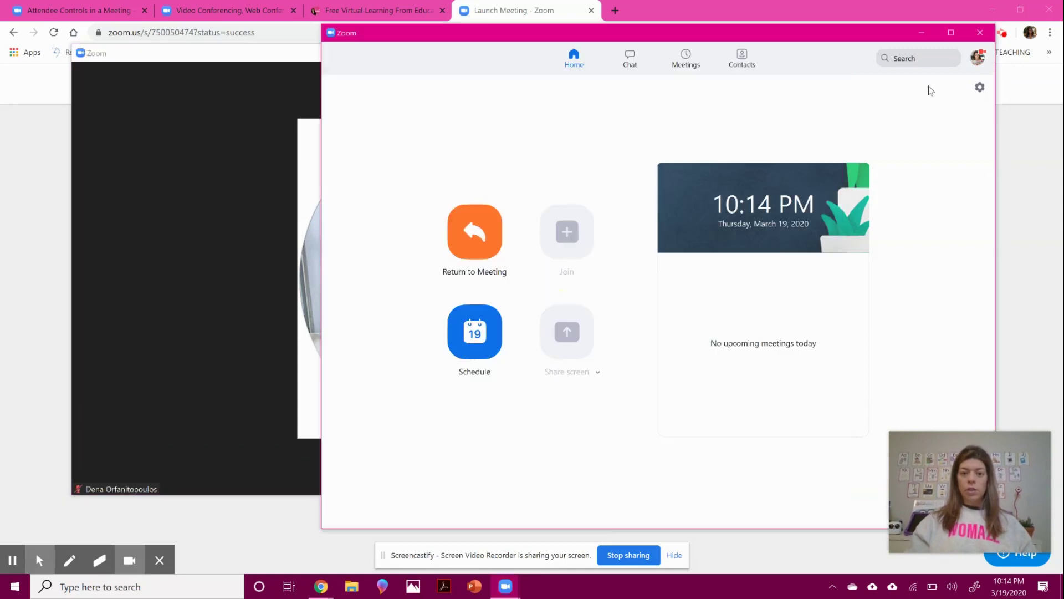
click(461, 256)
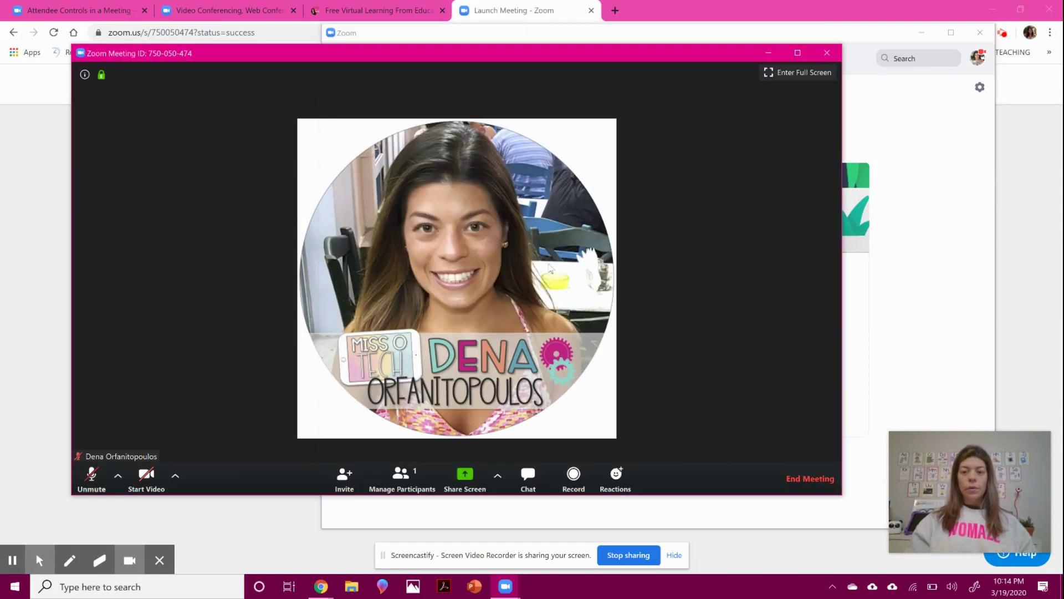
click(894, 138)
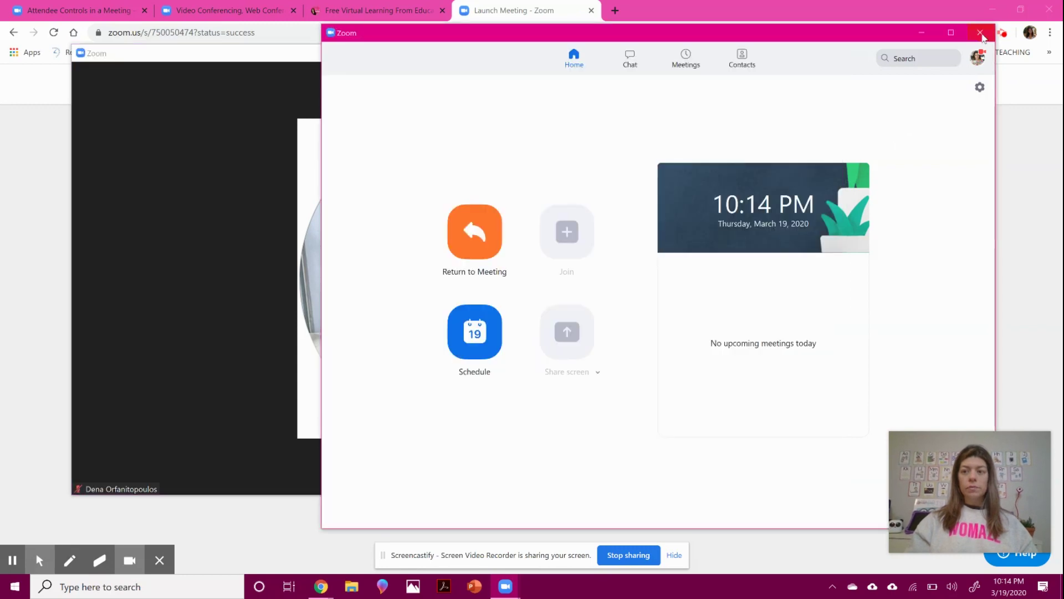
click(981, 34)
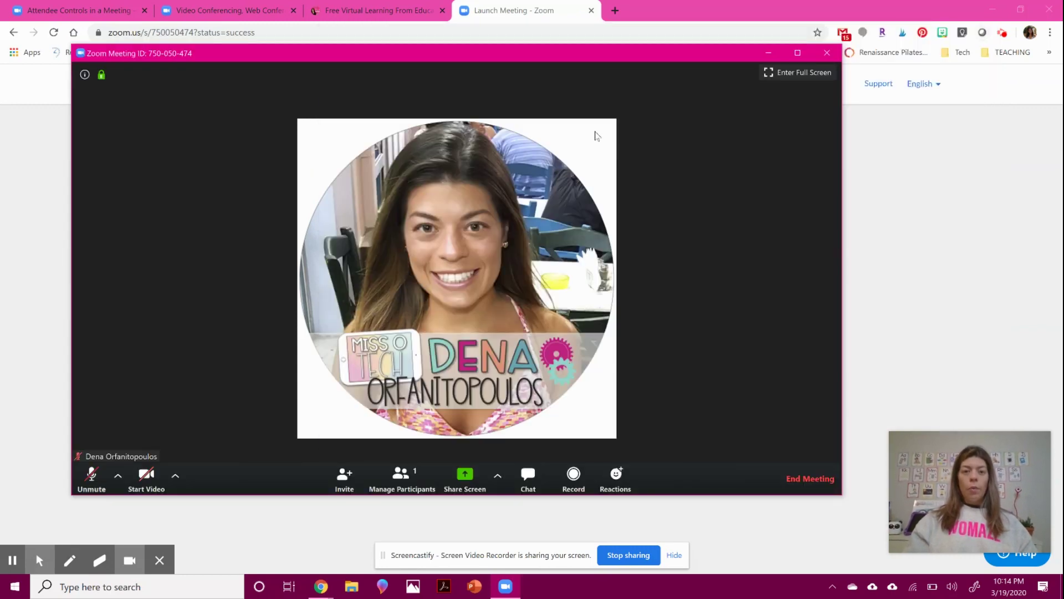
Step: Reposition and enlarge the meeting window, and hide the Screencastify sharing notice covering its controls
drag(602, 55, 559, 31)
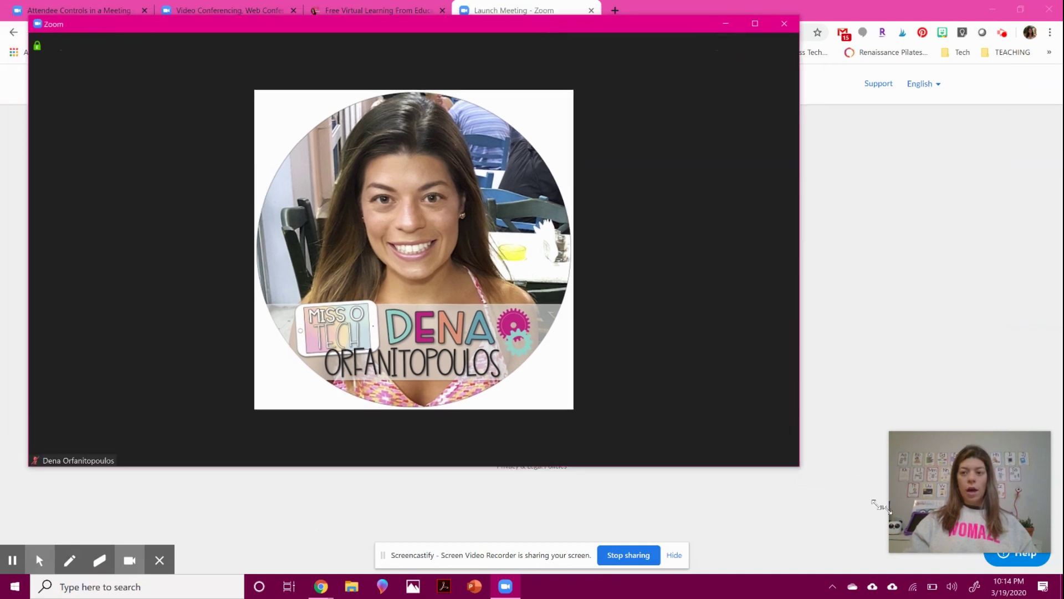
drag(881, 506, 873, 564)
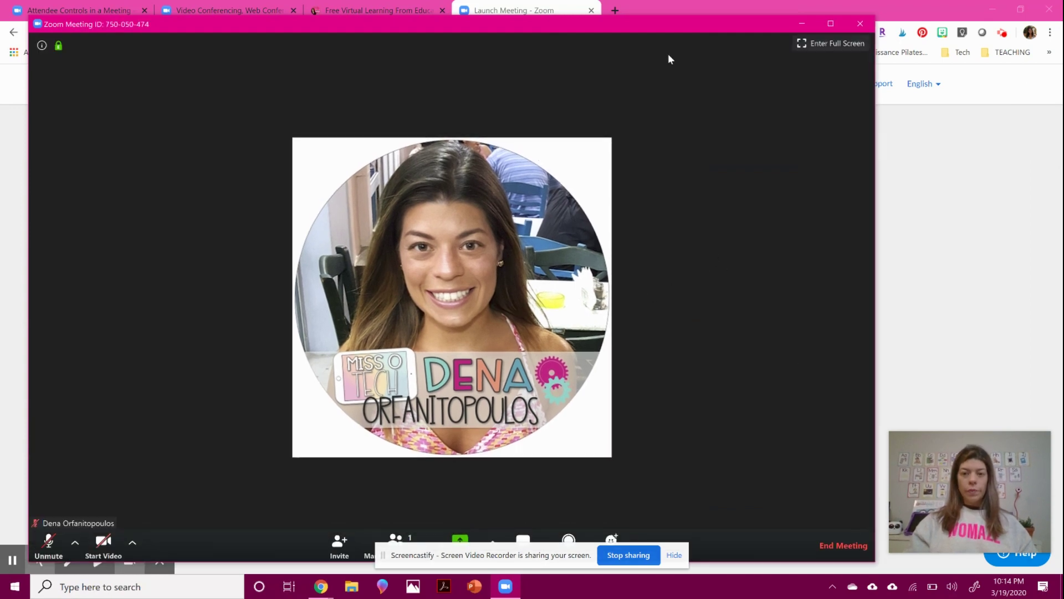
drag(666, 33, 670, 10)
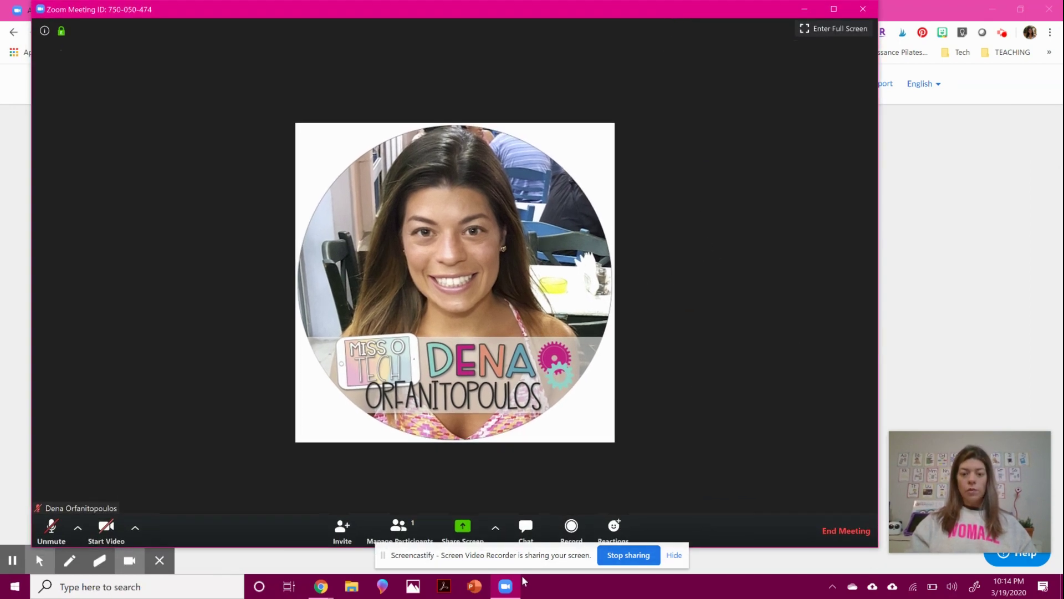
click(674, 555)
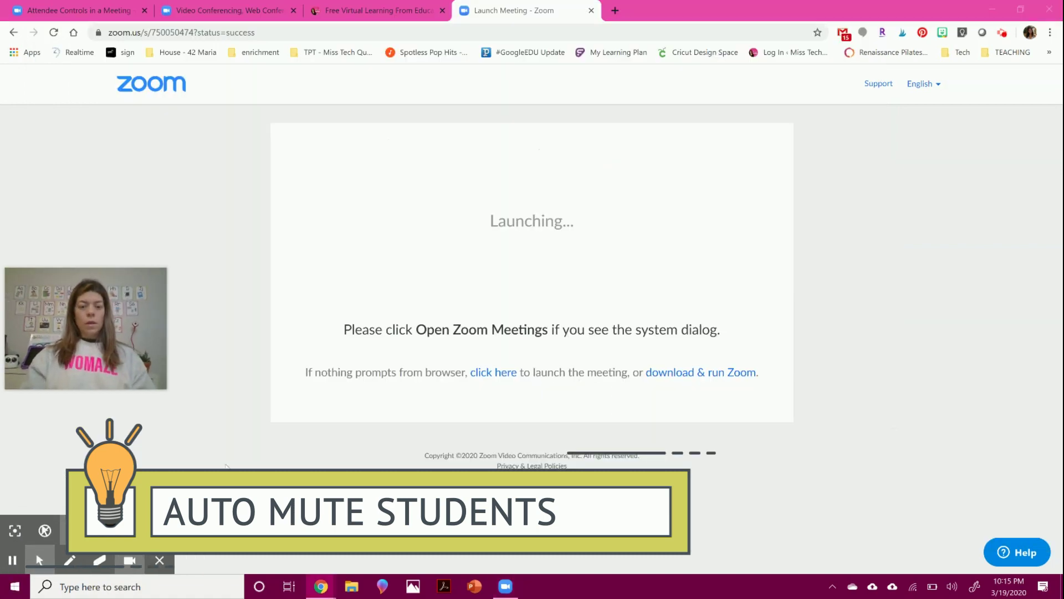
Step: Switch back to the Zoom meeting, show the participants list and review its additional participant options
key(alt+Tab)
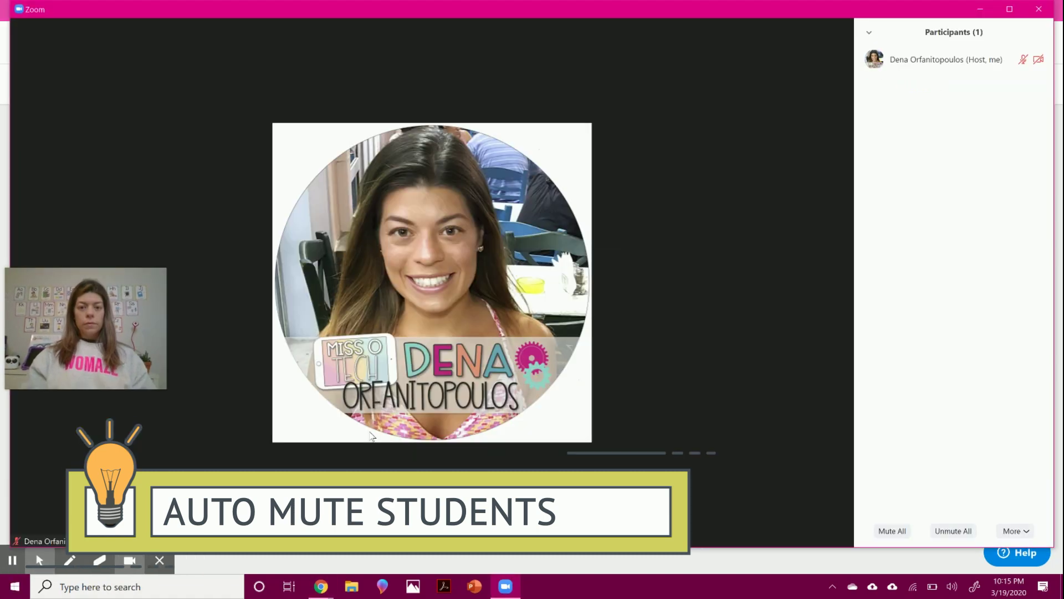
key(alt+u)
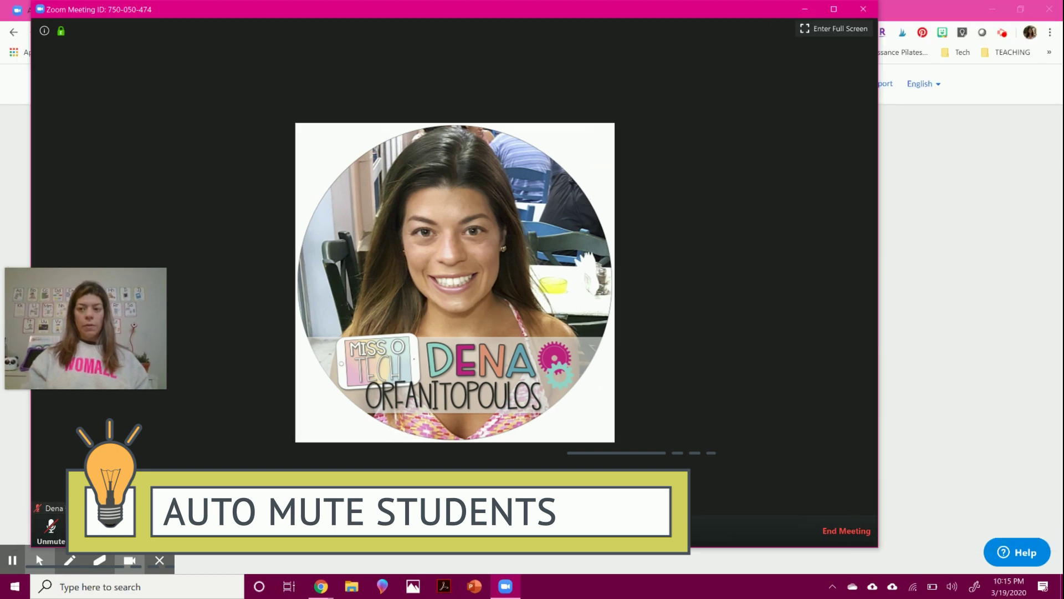
key(alt+u)
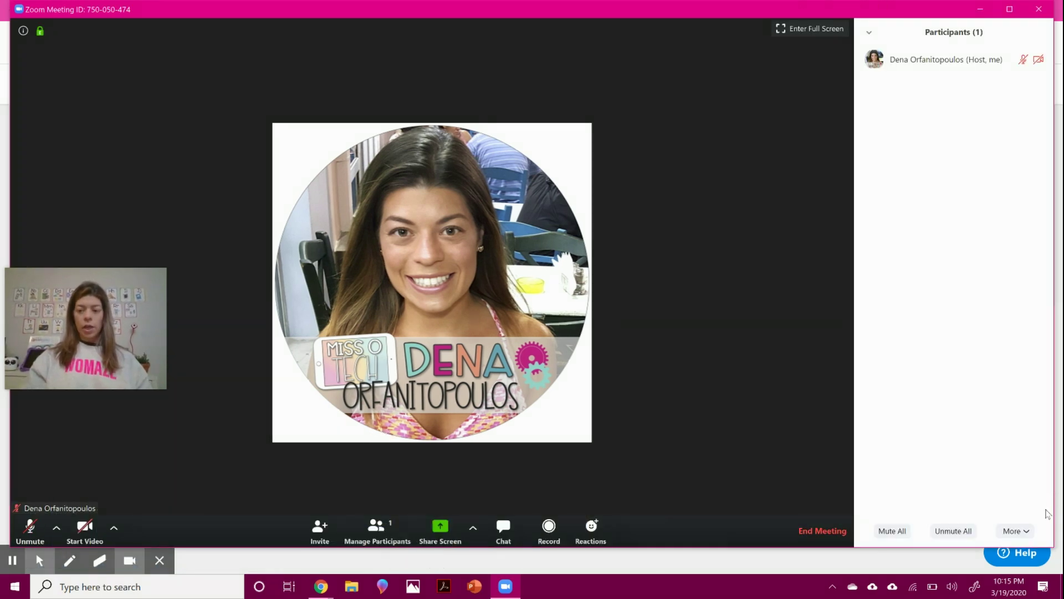
click(1006, 530)
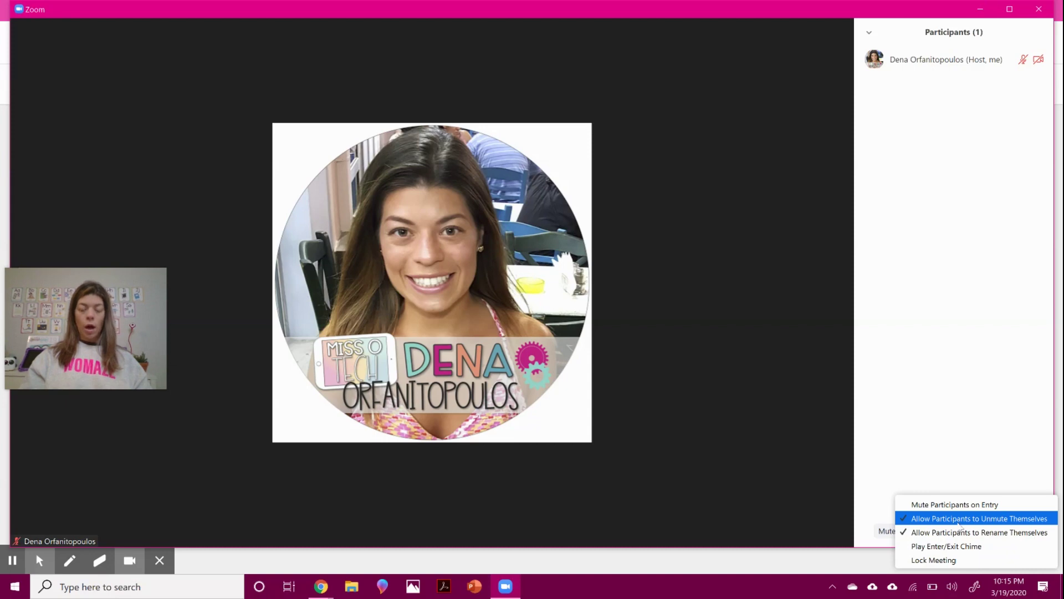
click(964, 475)
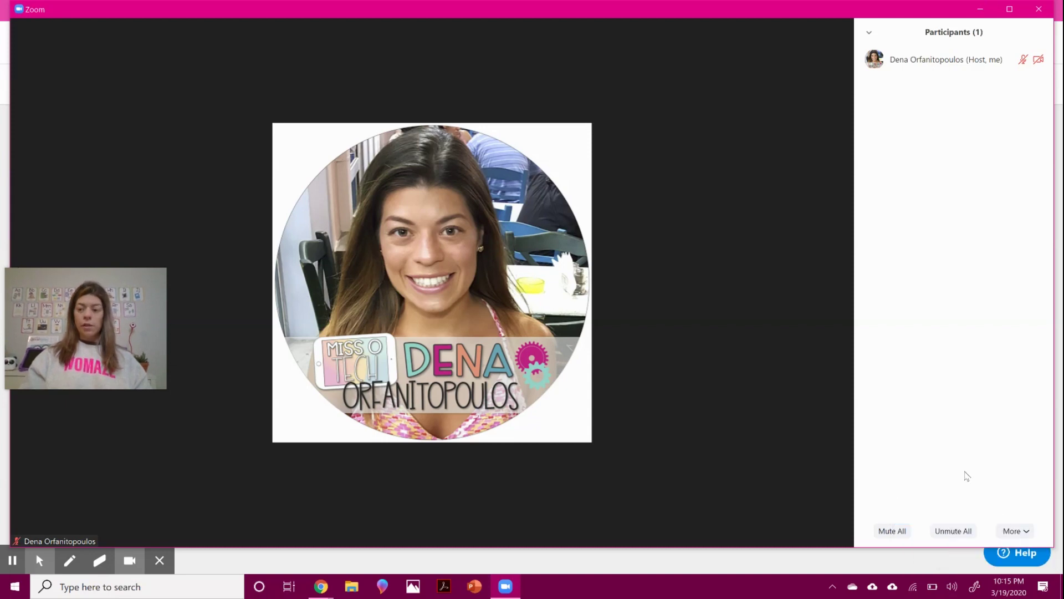
Step: Mute all current and new participants without allowing them to unmute themselves
click(894, 531)
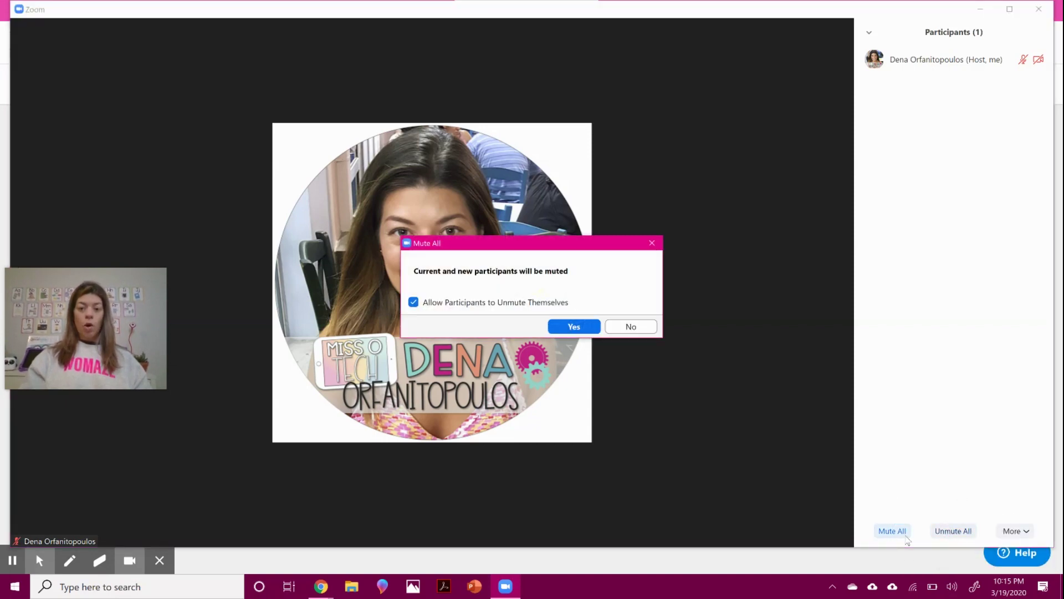
click(460, 307)
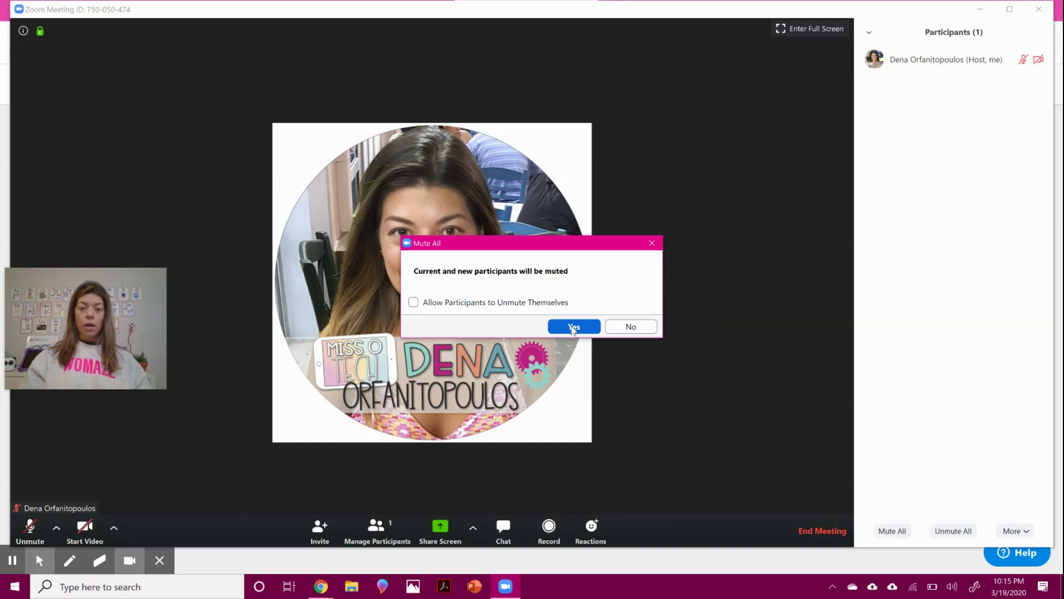
click(572, 327)
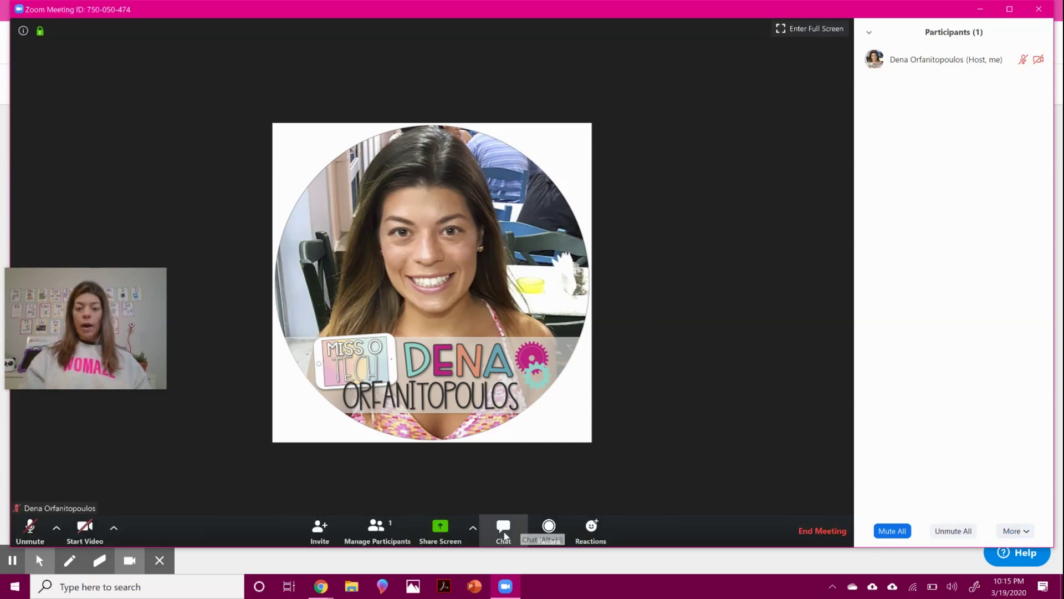
Step: Show the meeting's group chat and limit who participants can chat with to Host Only
click(503, 529)
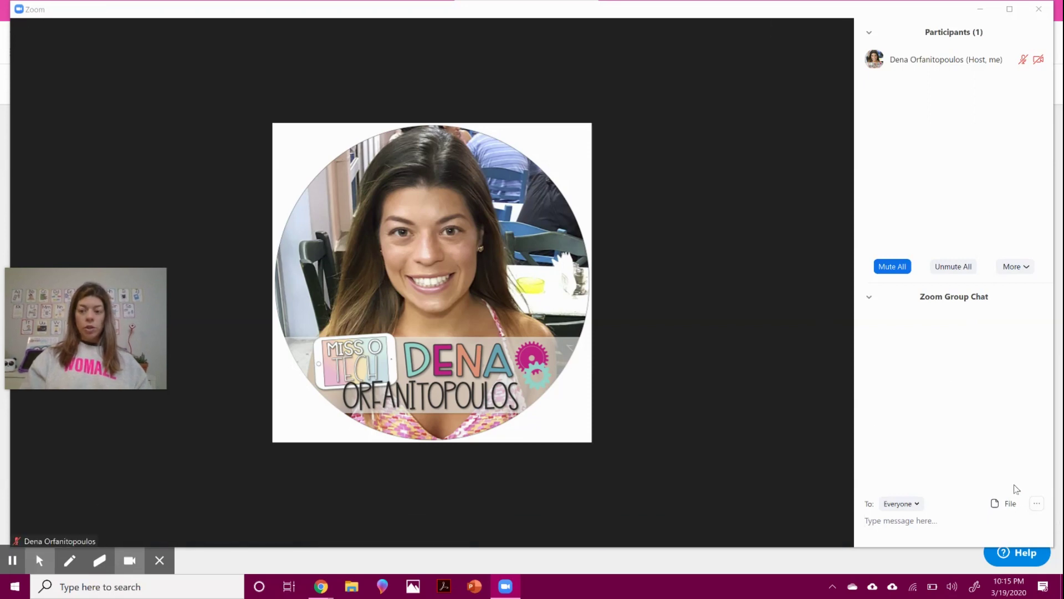
click(1039, 504)
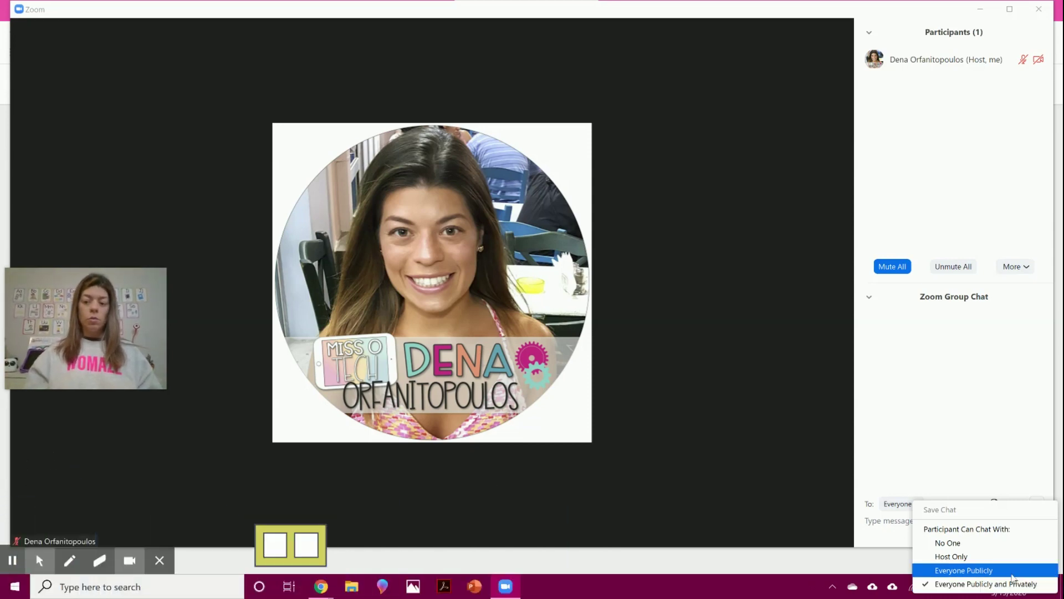
click(1021, 560)
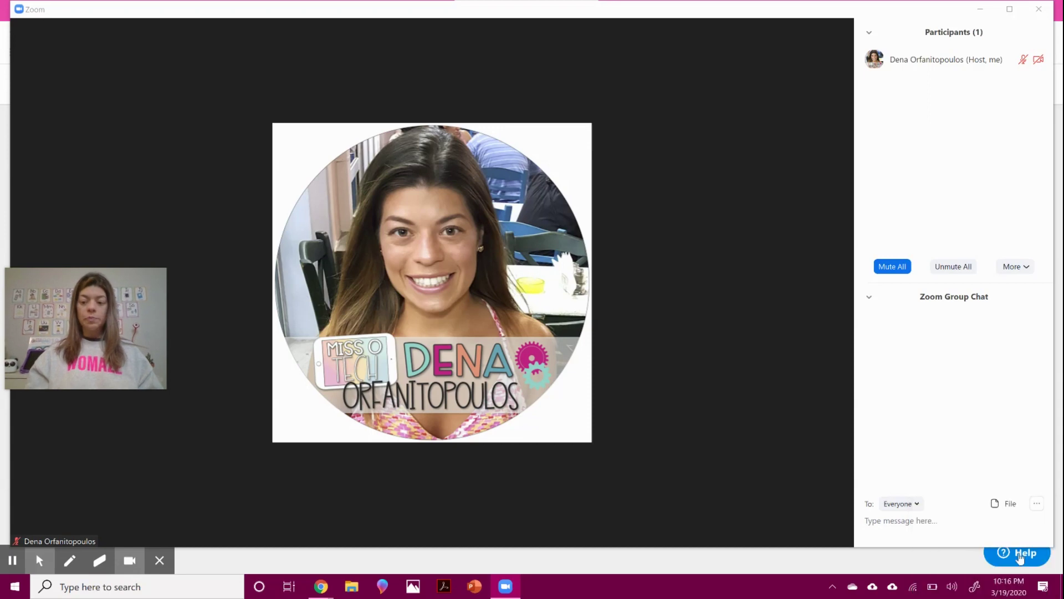
Step: Send a thumbs-up reaction and a clap reaction in the meeting
mouse_move(684, 364)
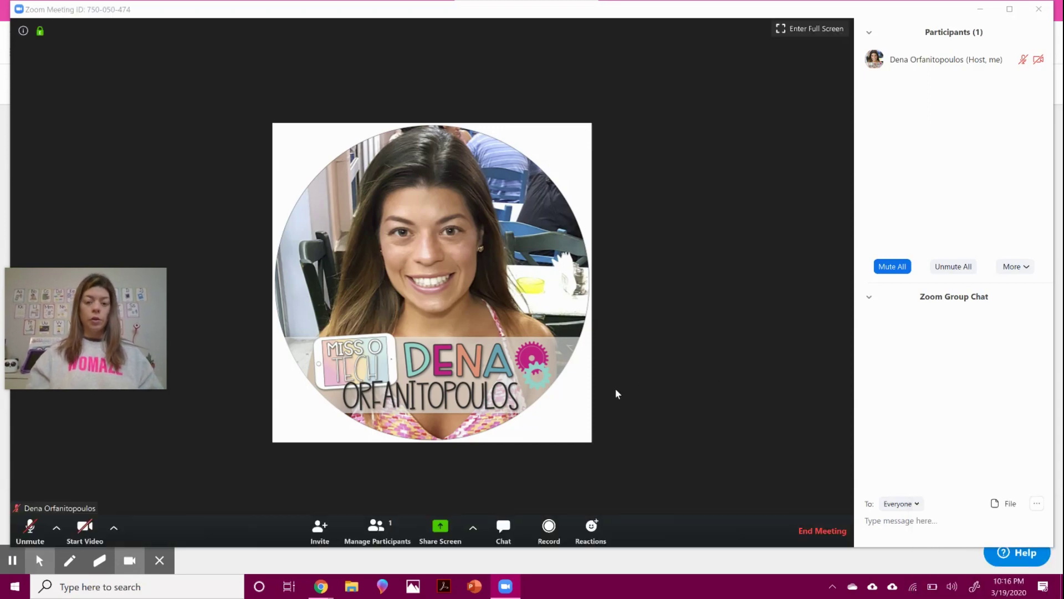
click(590, 538)
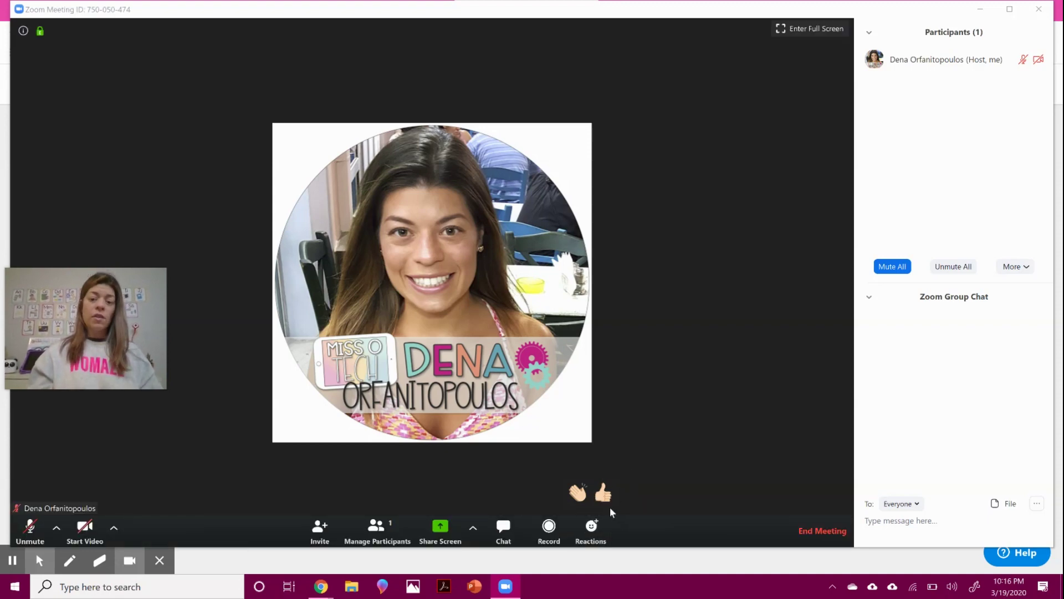
click(604, 497)
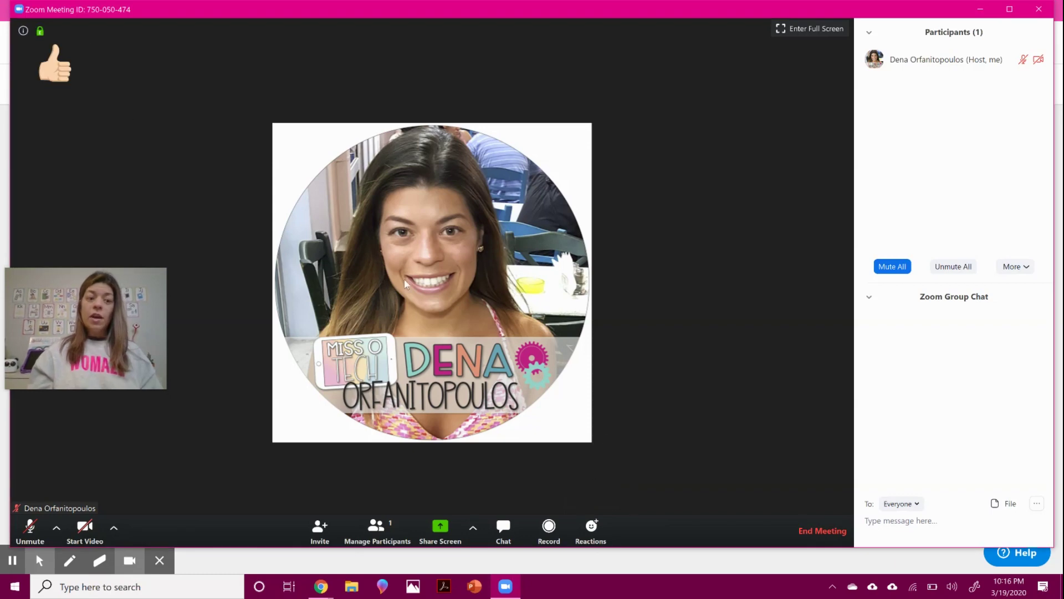
click(592, 528)
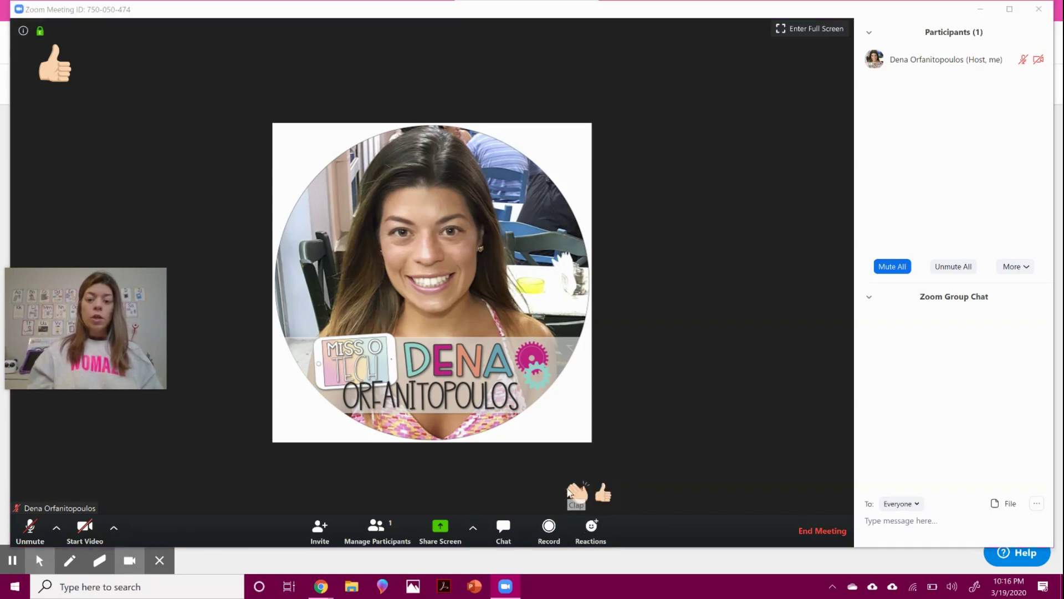
click(572, 491)
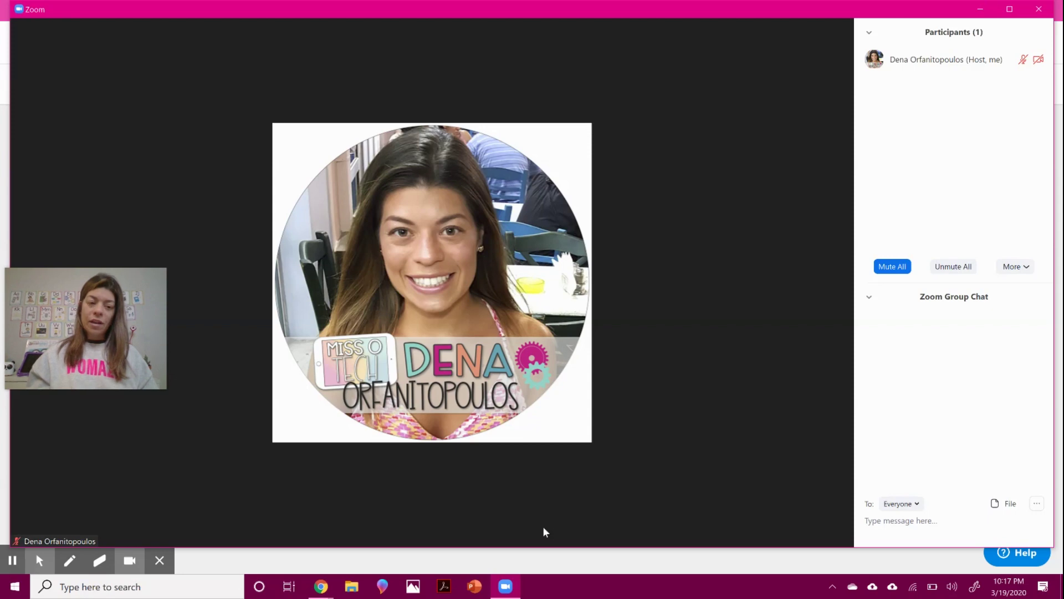
Step: Share a Whiteboard with the meeting participants
mouse_move(540, 501)
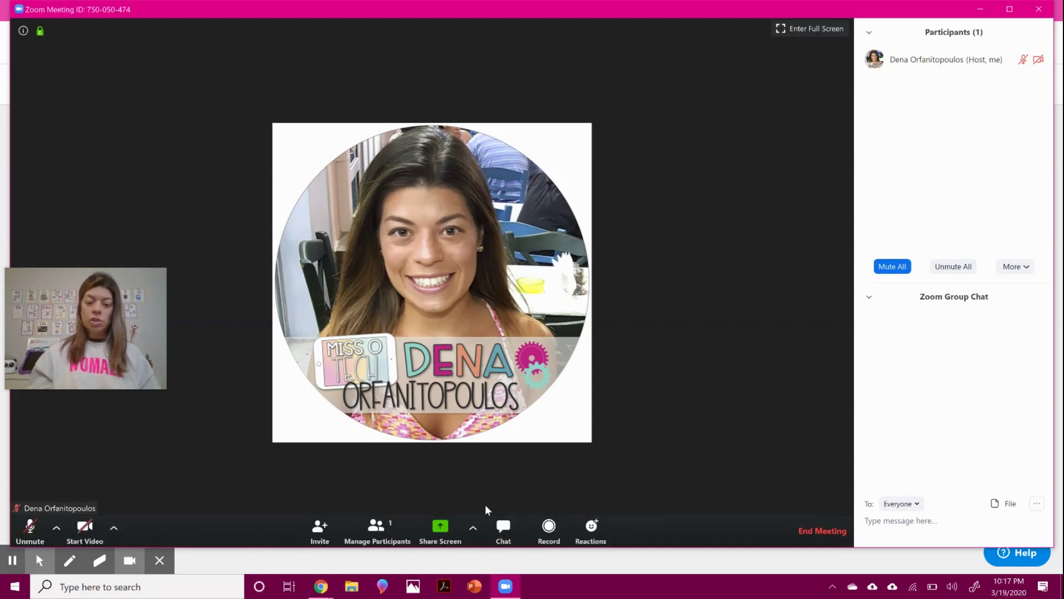
click(447, 535)
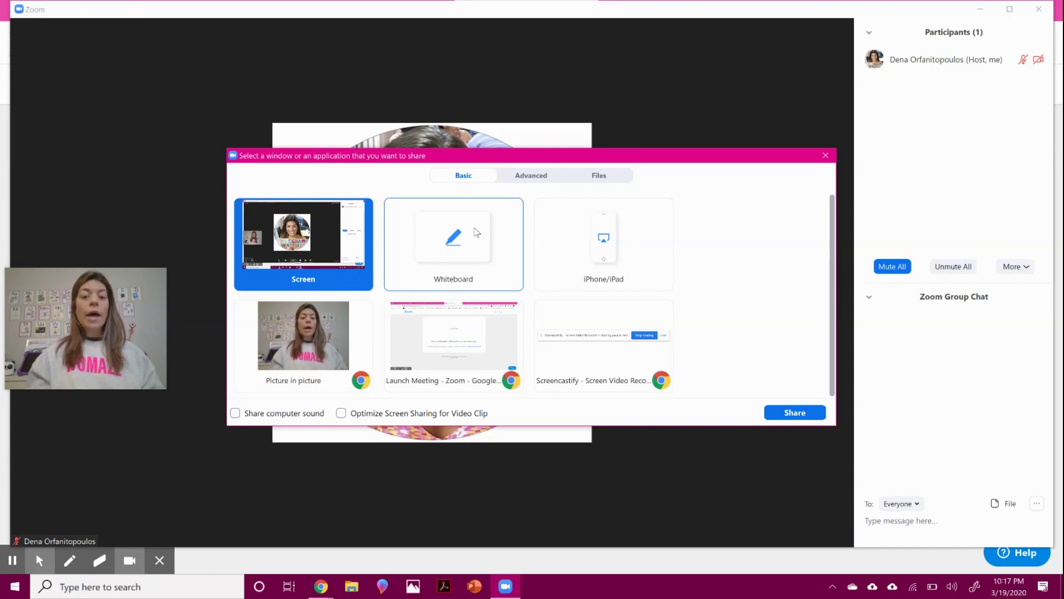
click(481, 244)
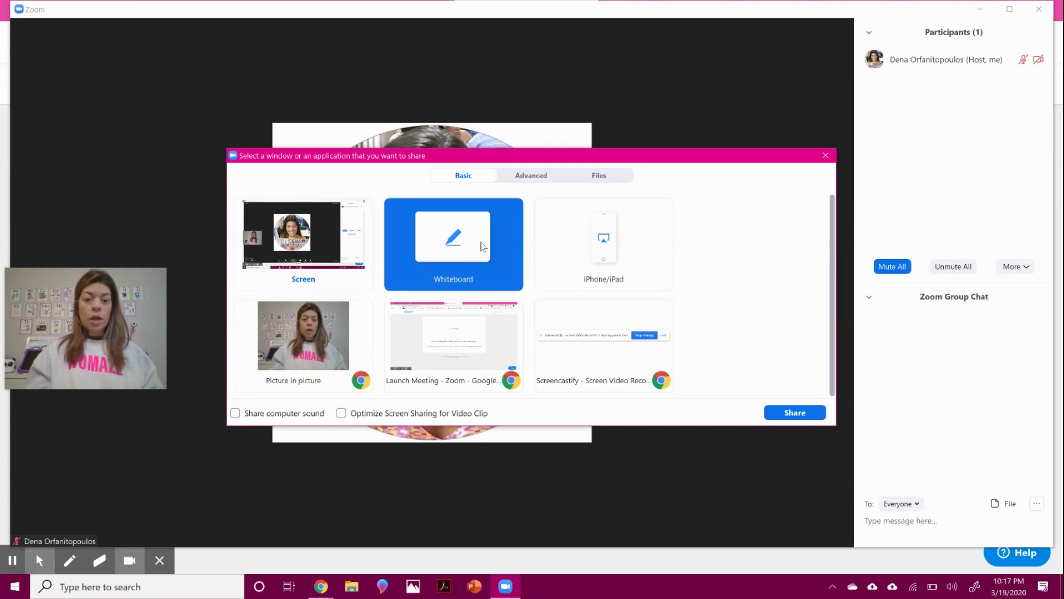
click(788, 413)
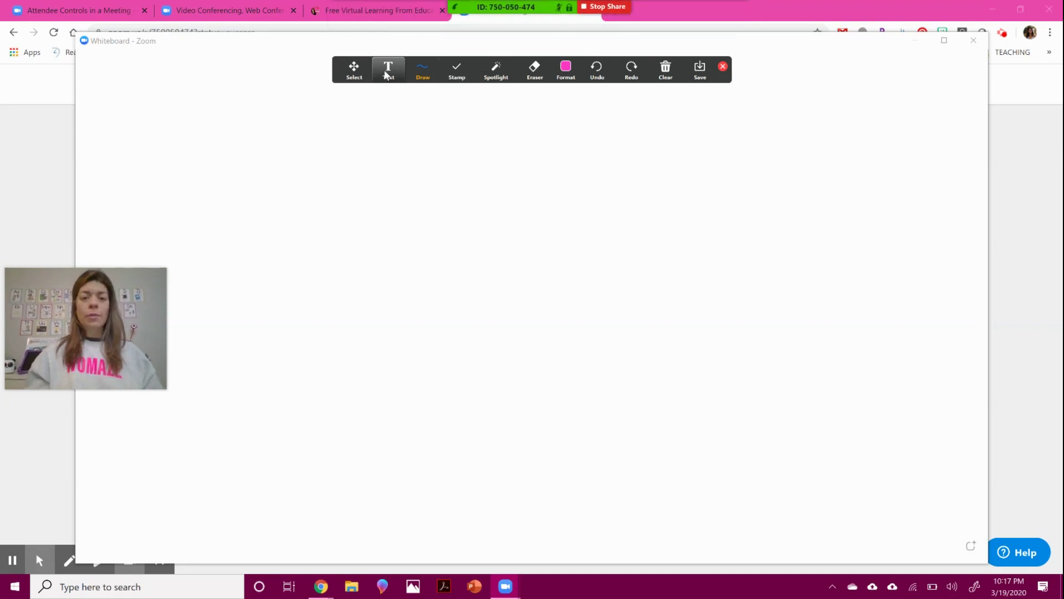
Step: Handwrite "3 × 2 =" in pink across the upper part of the whiteboard and stop sharing it
mouse_move(487, 77)
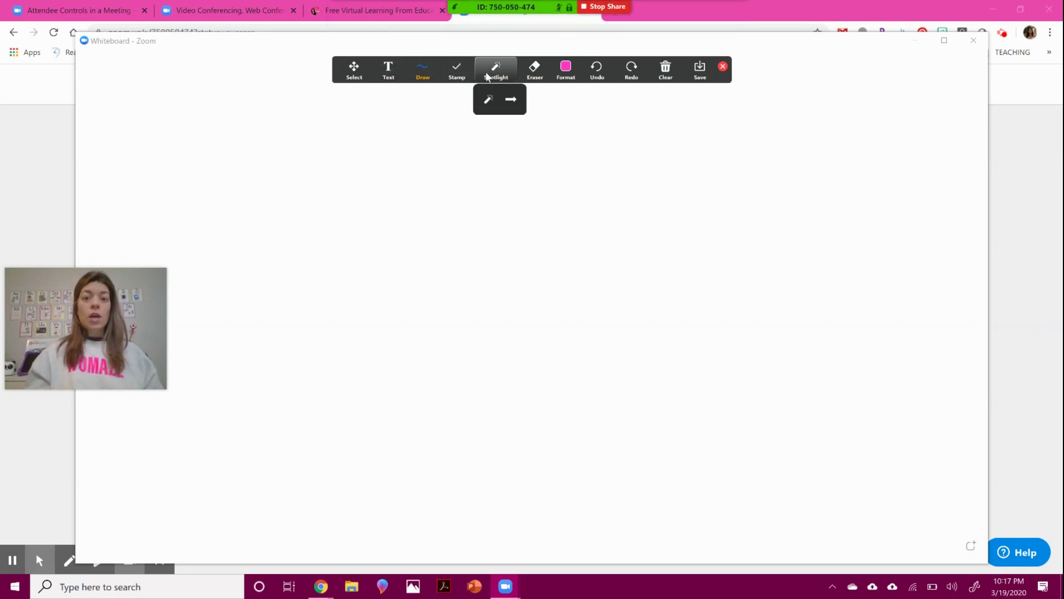
mouse_move(557, 74)
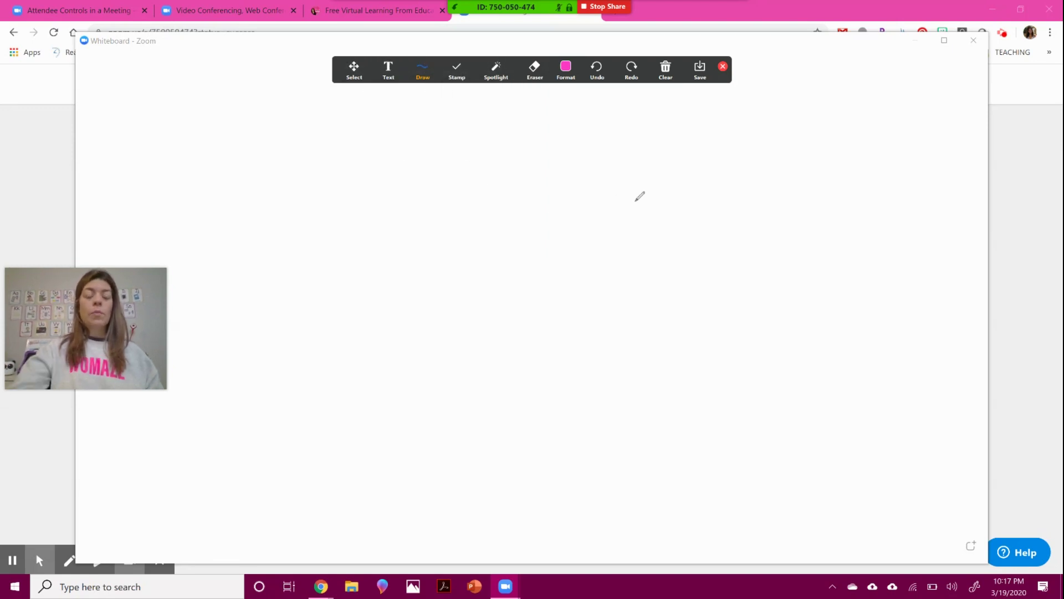
mouse_move(425, 151)
mouse_down()
mouse_move(443, 194)
mouse_move(413, 222)
mouse_up()
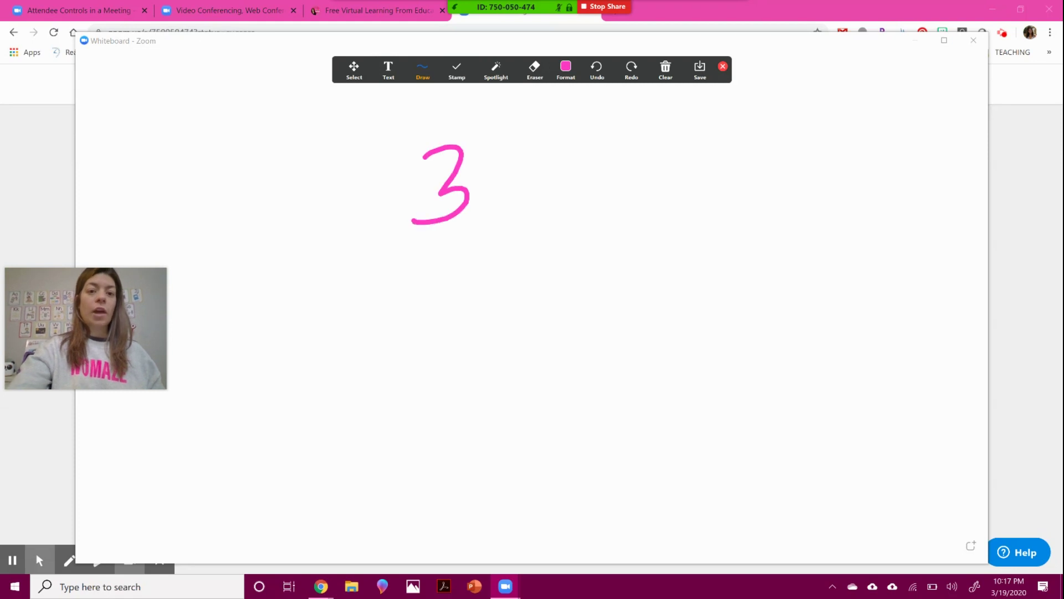
drag(503, 166, 530, 198)
drag(526, 159, 497, 203)
mouse_move(559, 143)
mouse_down()
mouse_move(548, 215)
mouse_move(591, 199)
mouse_up()
mouse_move(643, 176)
mouse_down()
mouse_move(669, 176)
mouse_move(674, 196)
mouse_up()
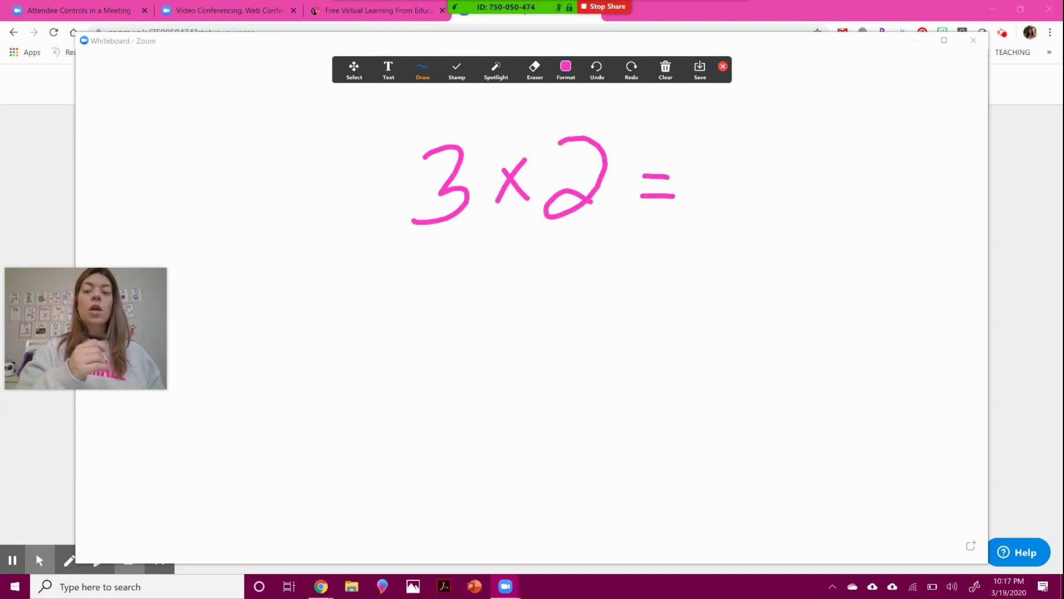
click(724, 67)
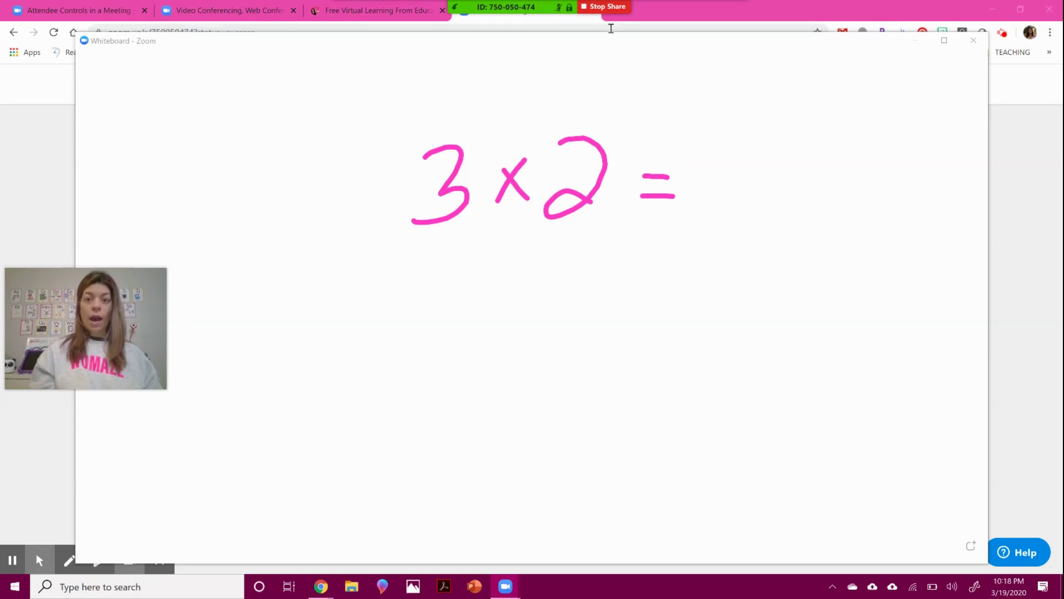
click(606, 7)
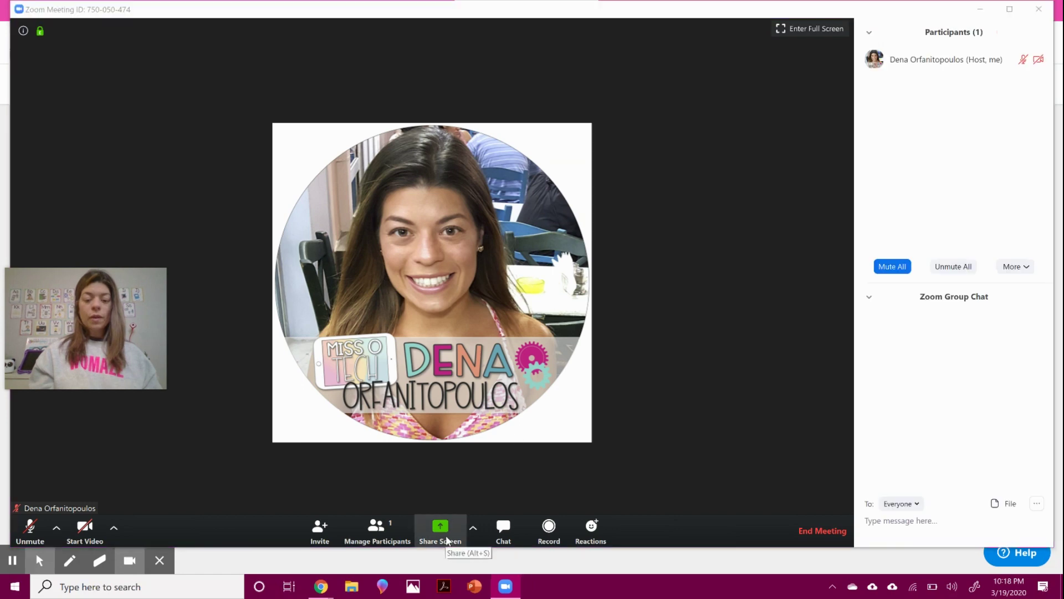
Step: Start an iPhone/iPad screen share to show its connection instructions and end that share
click(440, 528)
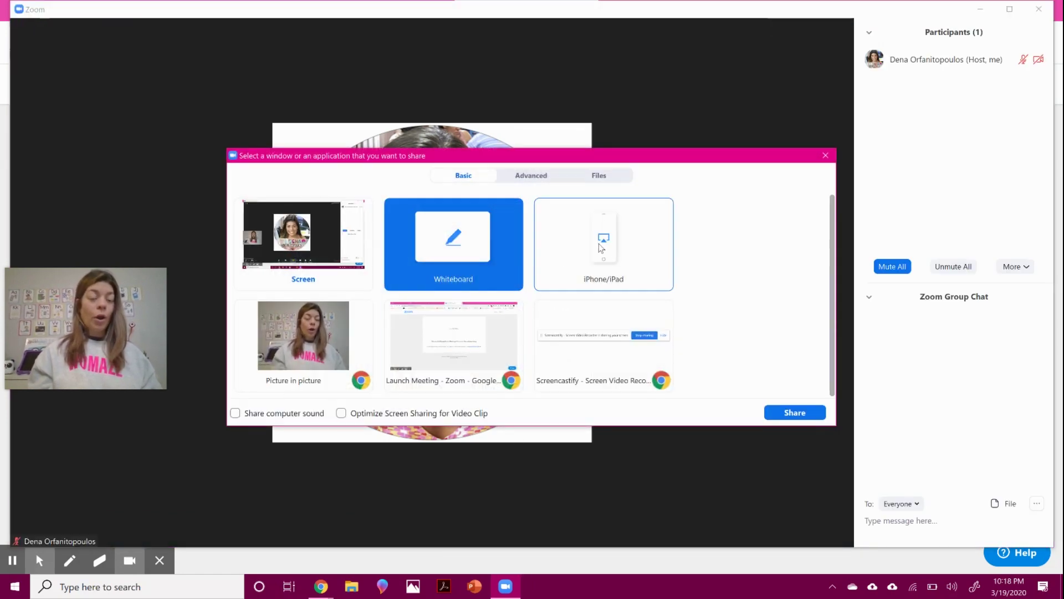
click(602, 248)
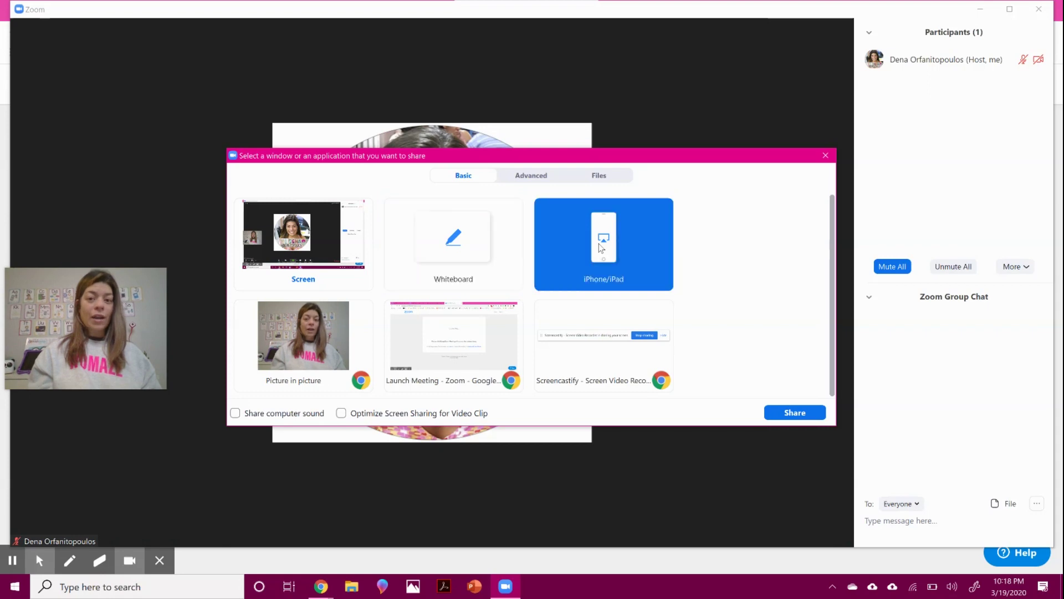
click(795, 412)
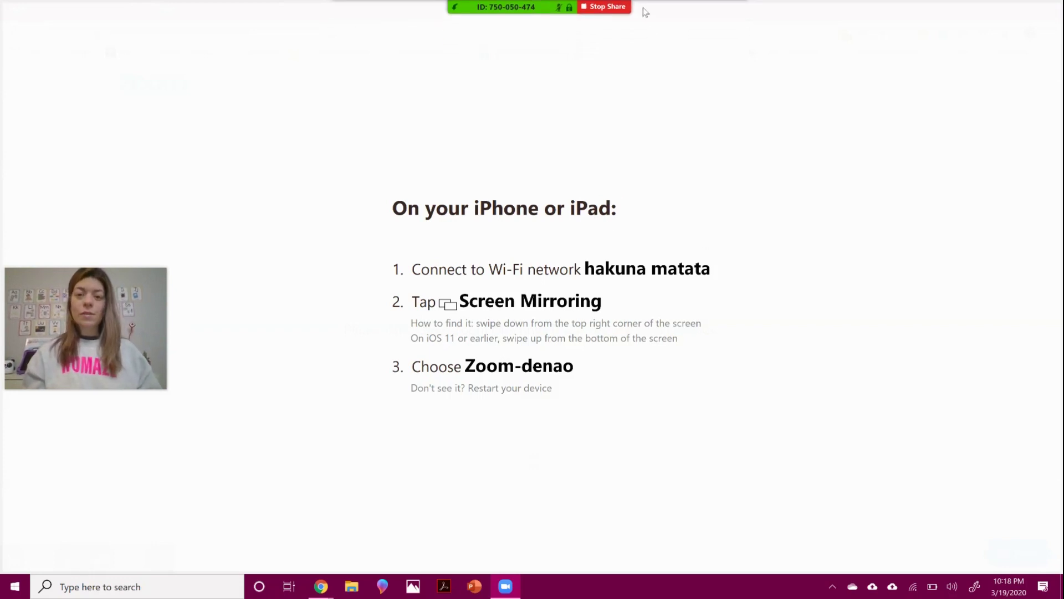
click(612, 10)
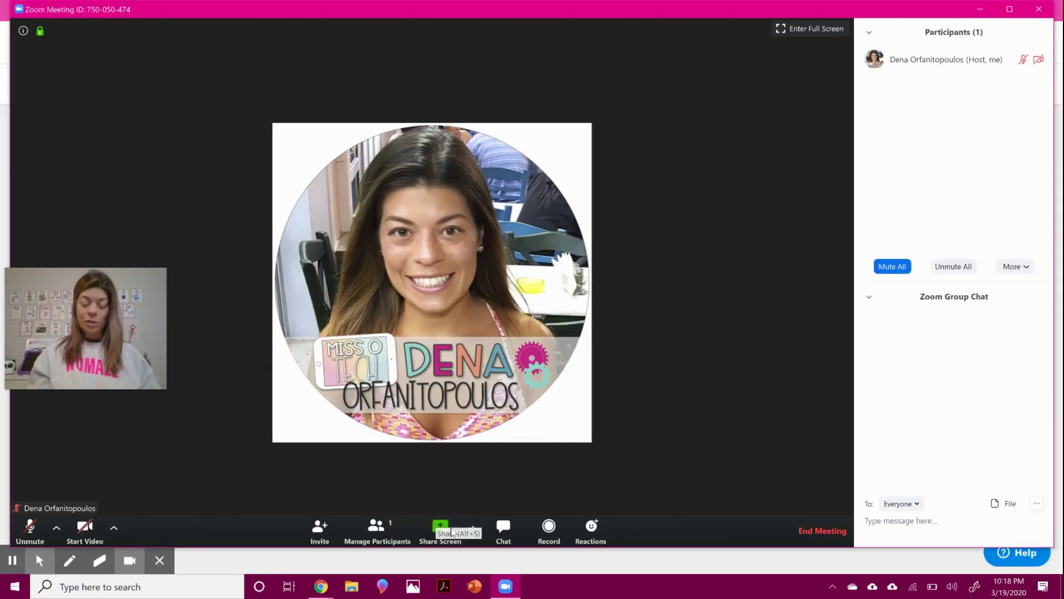
Step: Review the advanced screen sharing options and choose Google Drive as the file source to share from
click(435, 530)
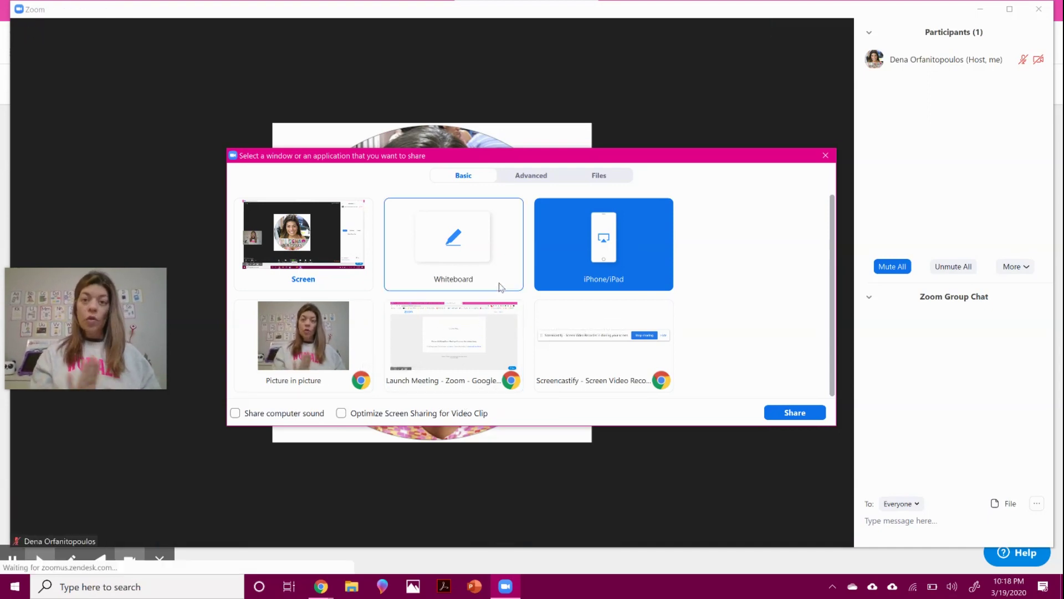
click(522, 180)
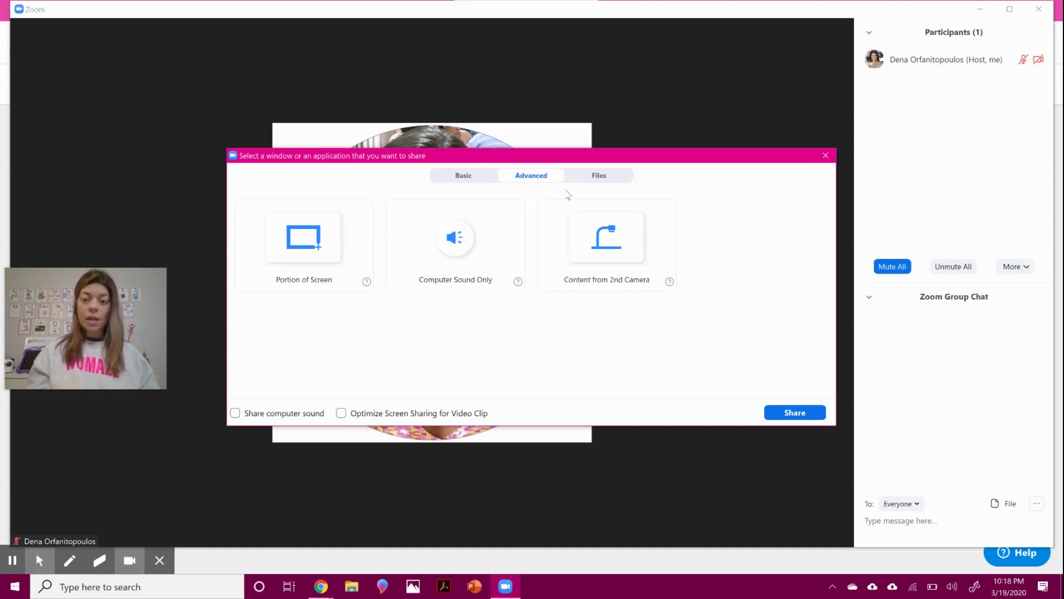
click(599, 175)
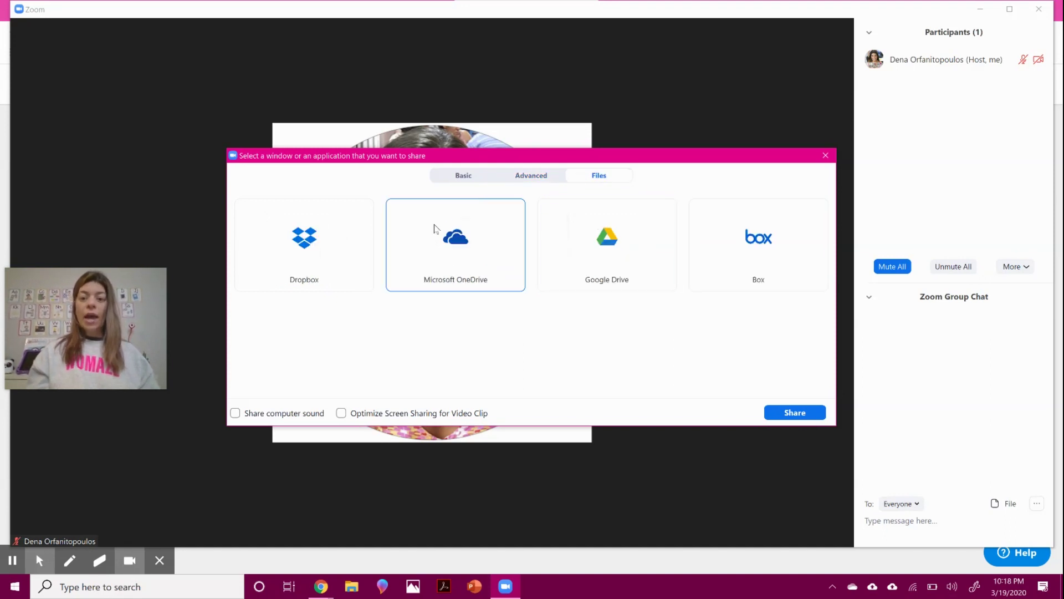
click(631, 237)
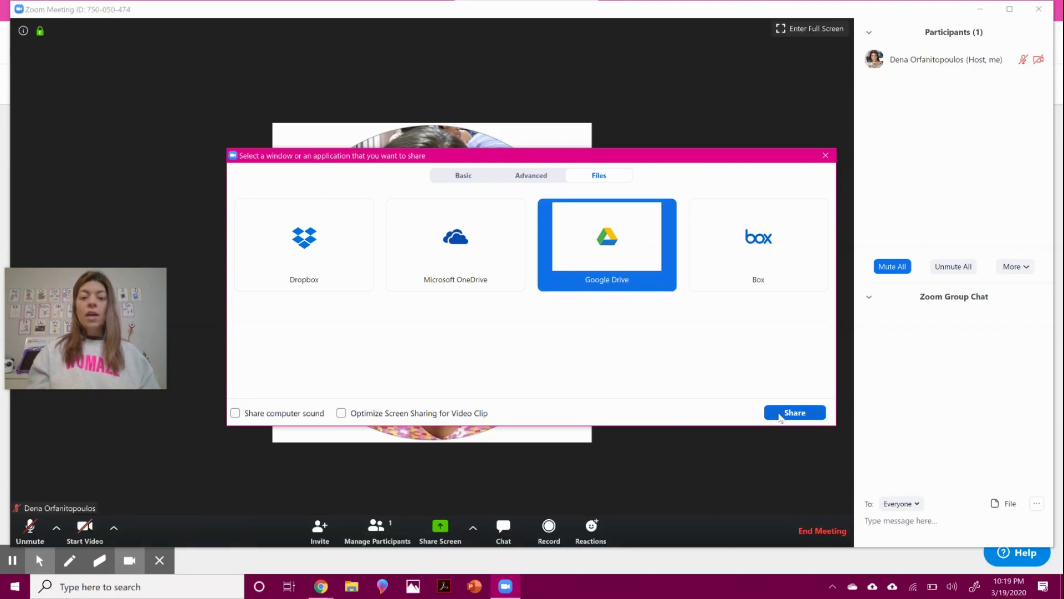
click(785, 413)
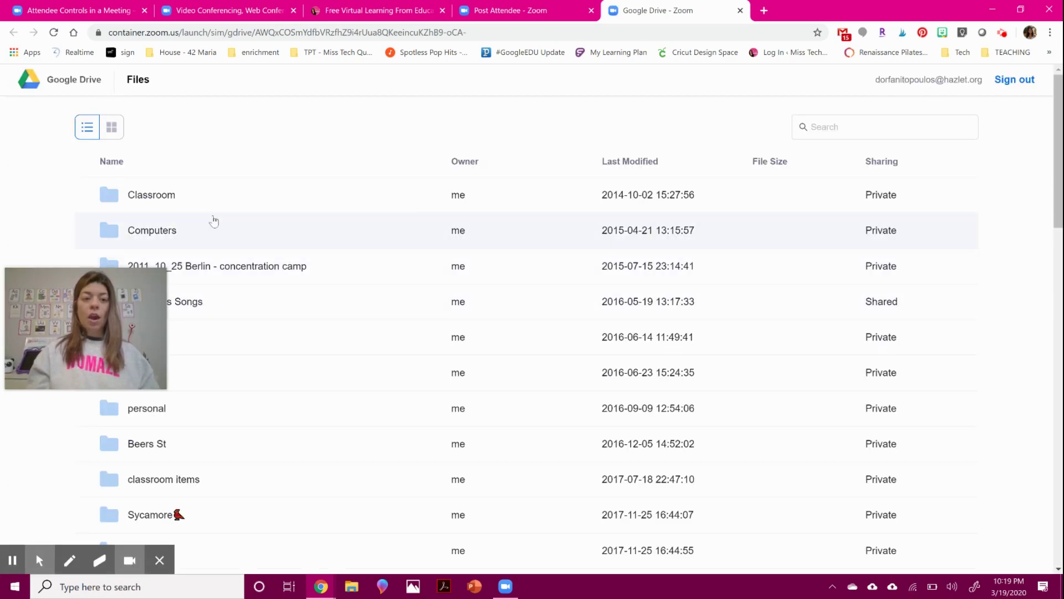
Step: Open the Home Learning folder in Google Drive and select the K1 TIC-TAC-STEM Enrichment presentation
scroll(333, 311, down, 6)
scroll(333, 344, down, 2)
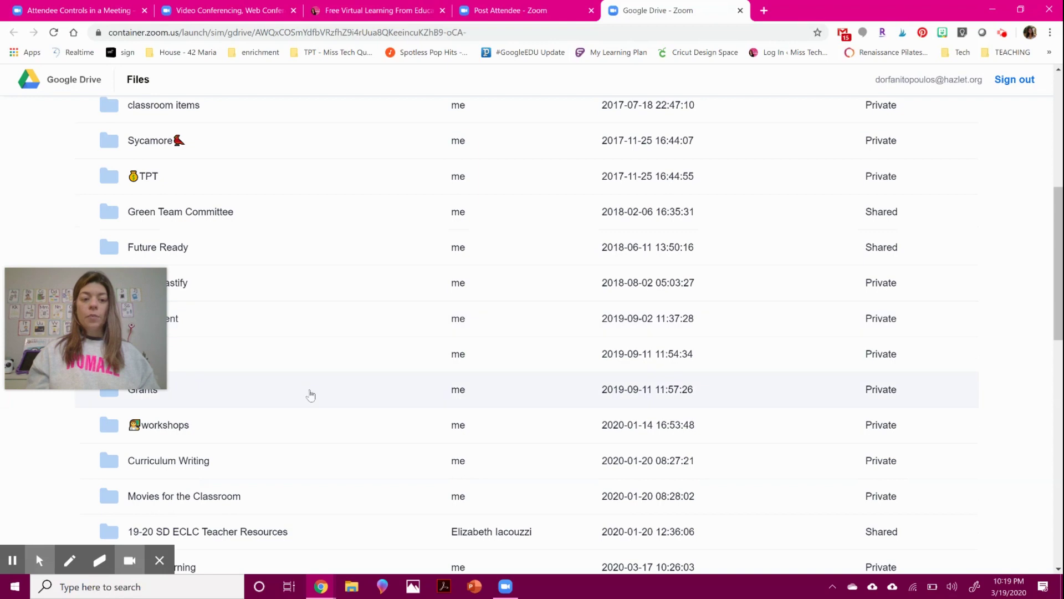
click(292, 502)
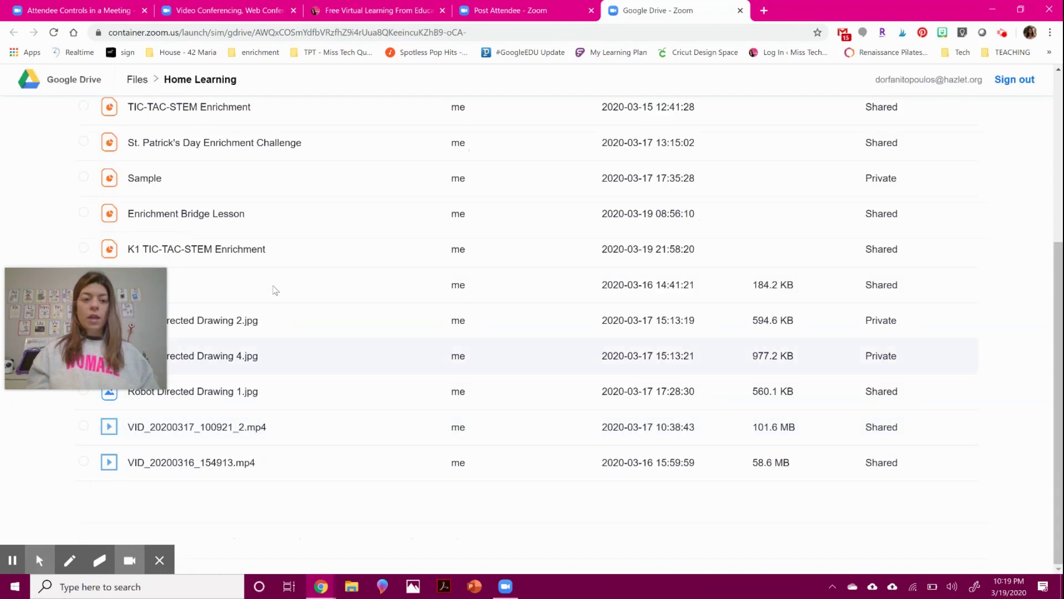
click(278, 250)
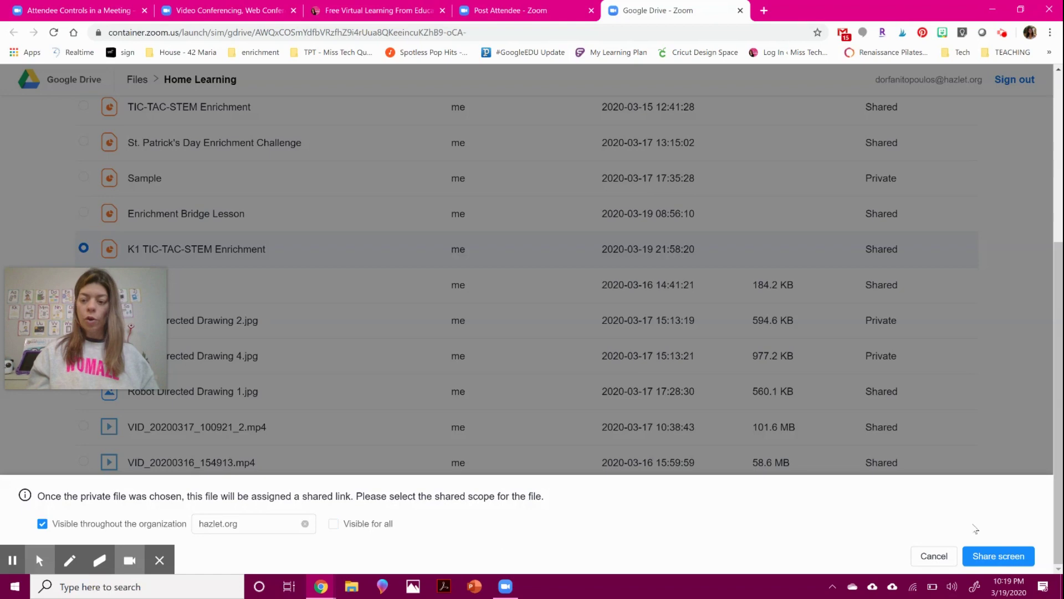
Step: Make the selected presentation visible for all and share it on screen through Zoom
click(391, 523)
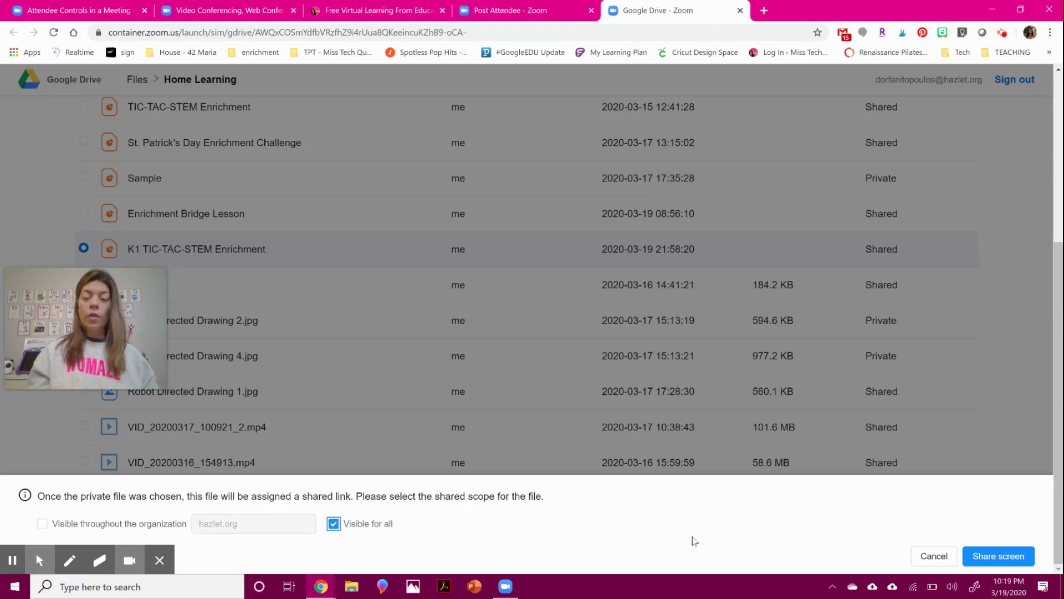
click(1008, 559)
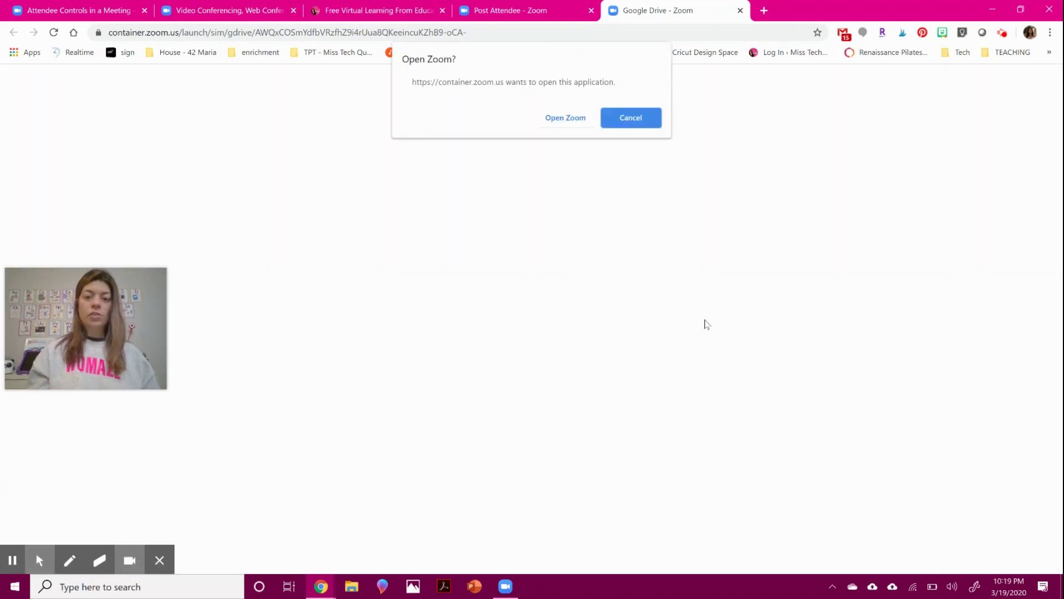
click(564, 117)
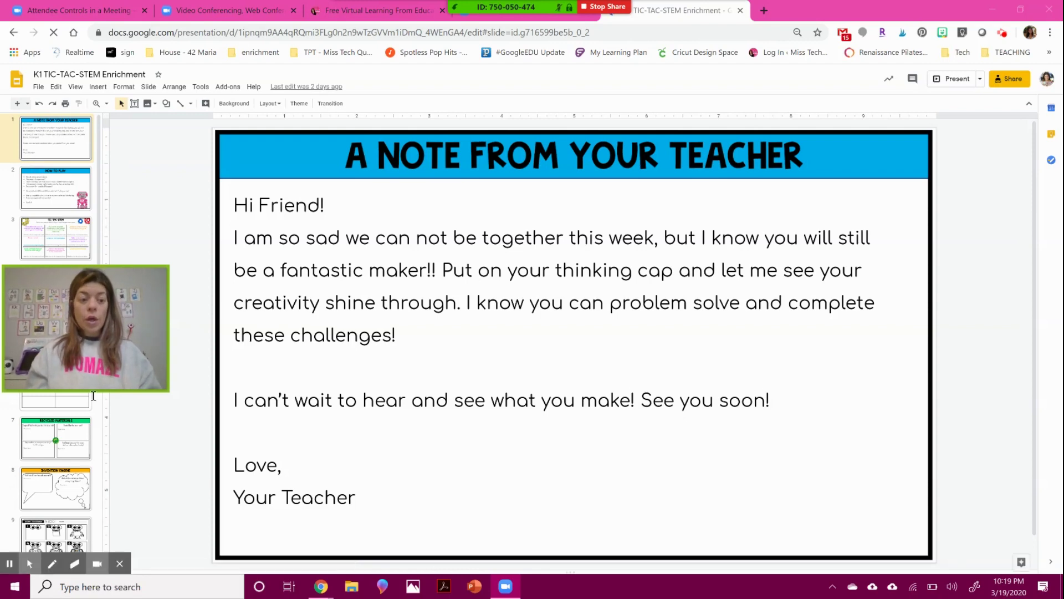
Step: Look through the shared presentation's slides, close it and stop the screen share
scroll(93, 396, down, 5)
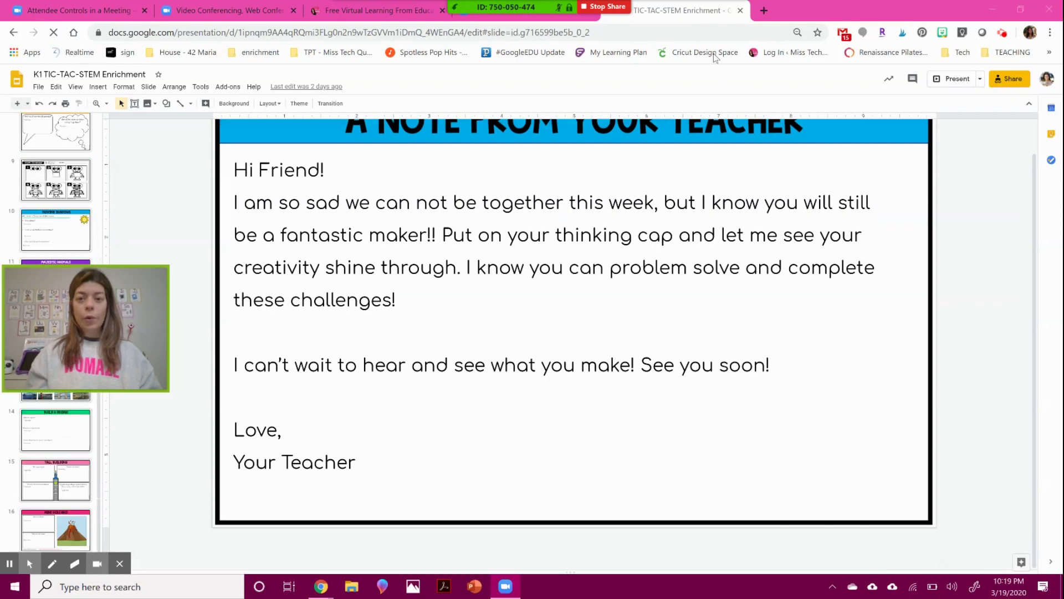
click(741, 10)
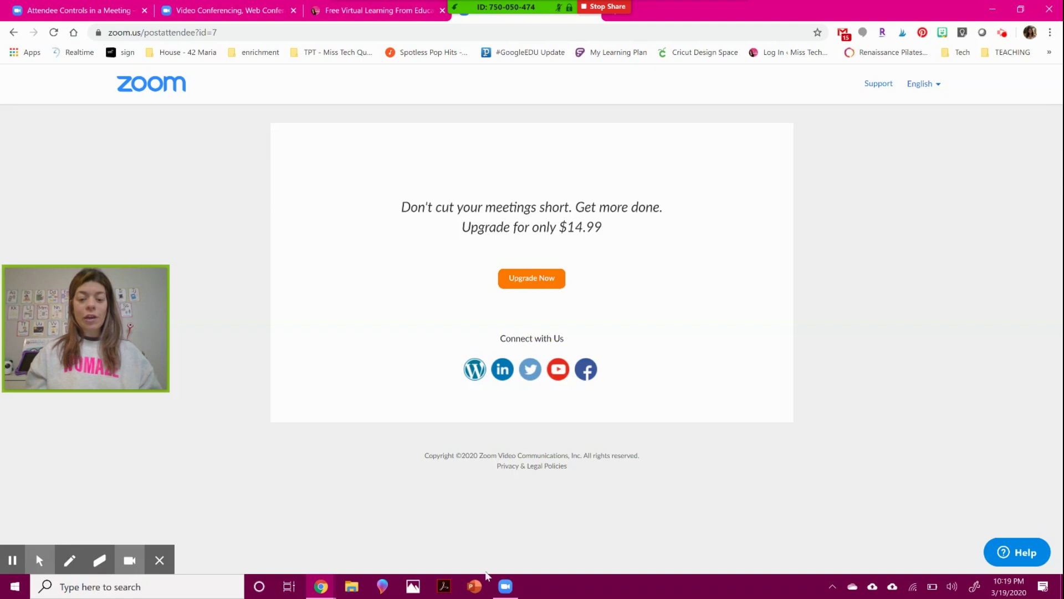
click(498, 593)
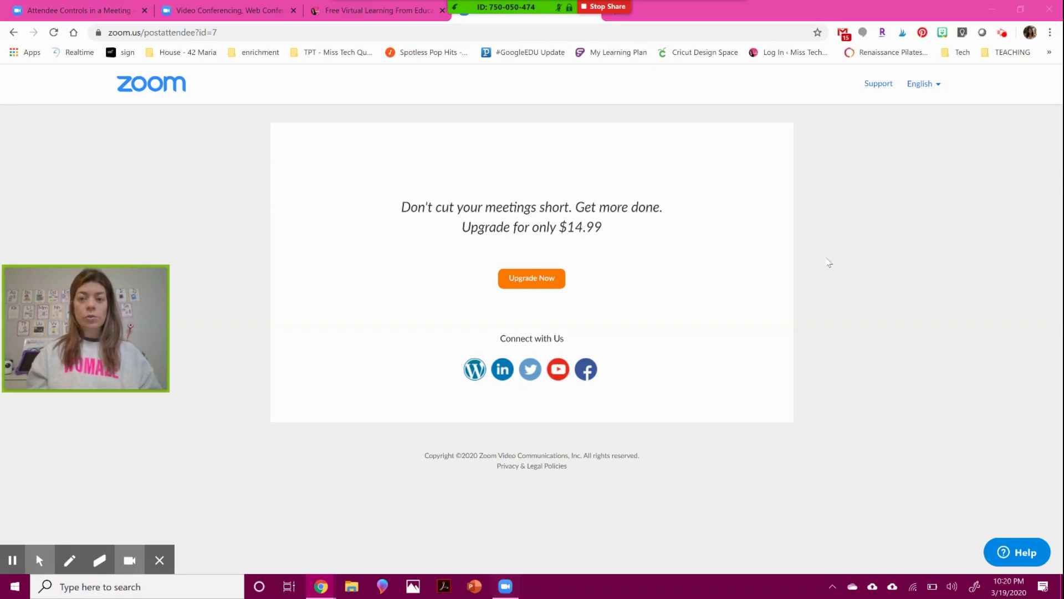
click(609, 7)
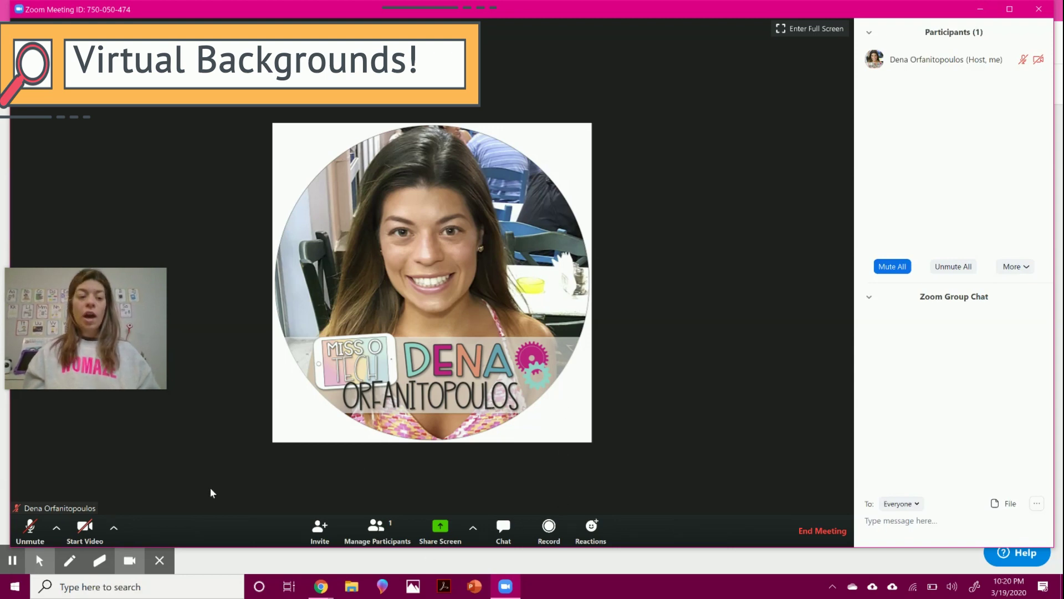
Step: Choose the palm tree beach video as the virtual background and start the camera video in the meeting
click(113, 529)
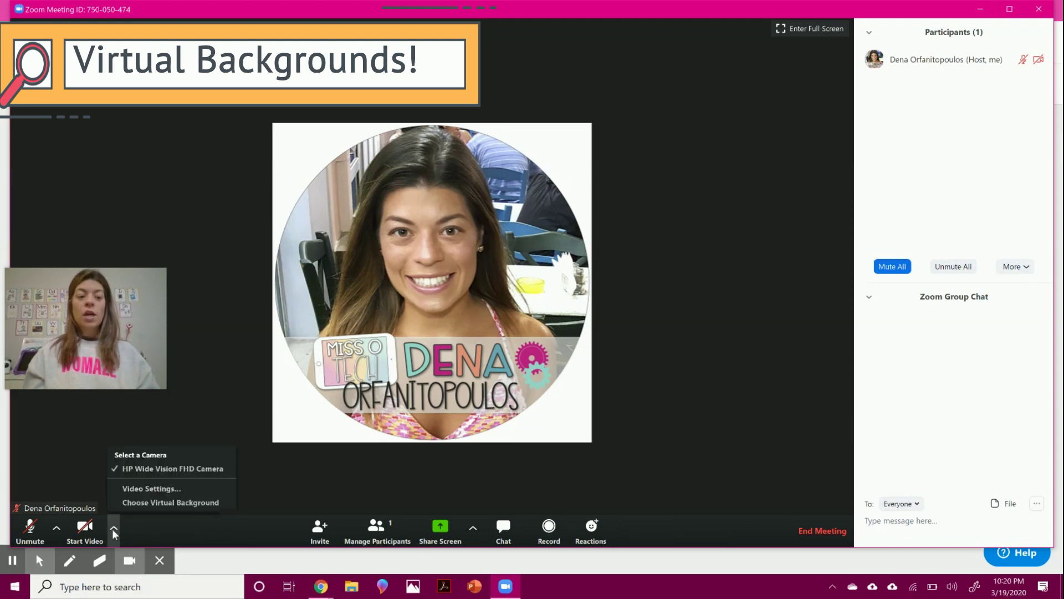
click(148, 502)
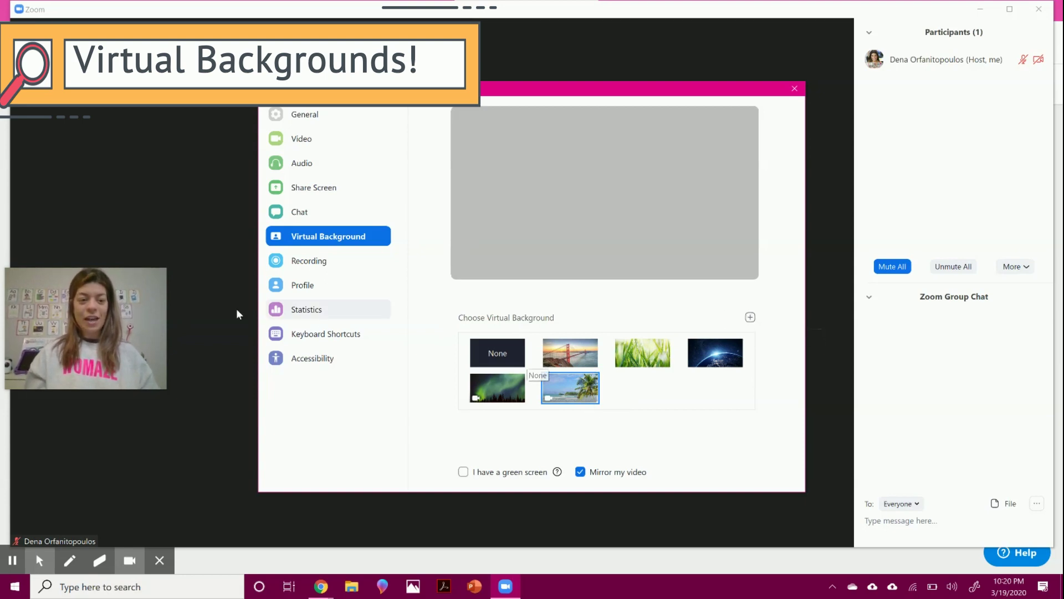
click(156, 279)
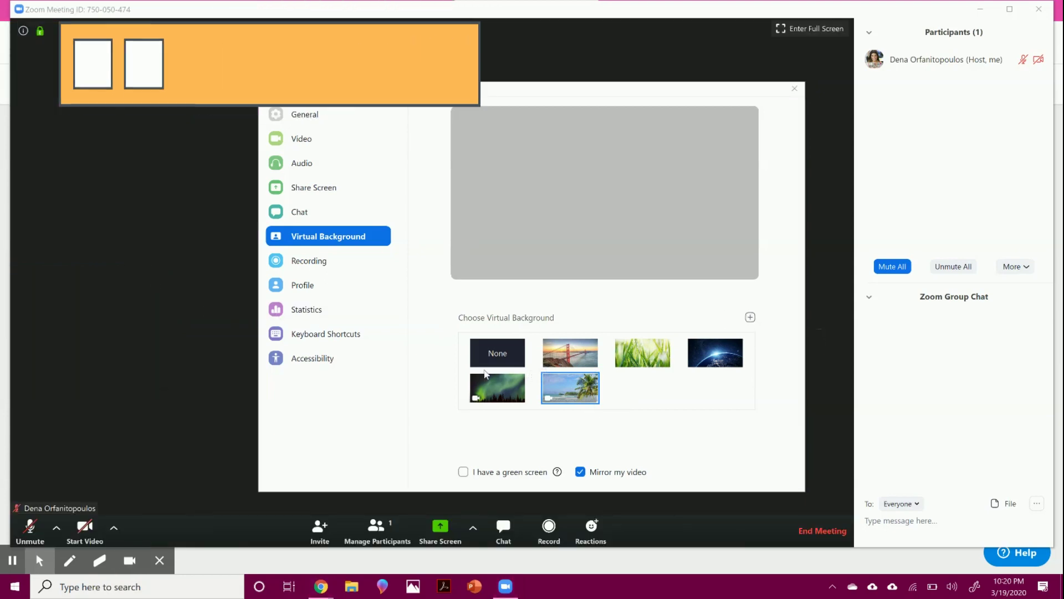
click(571, 401)
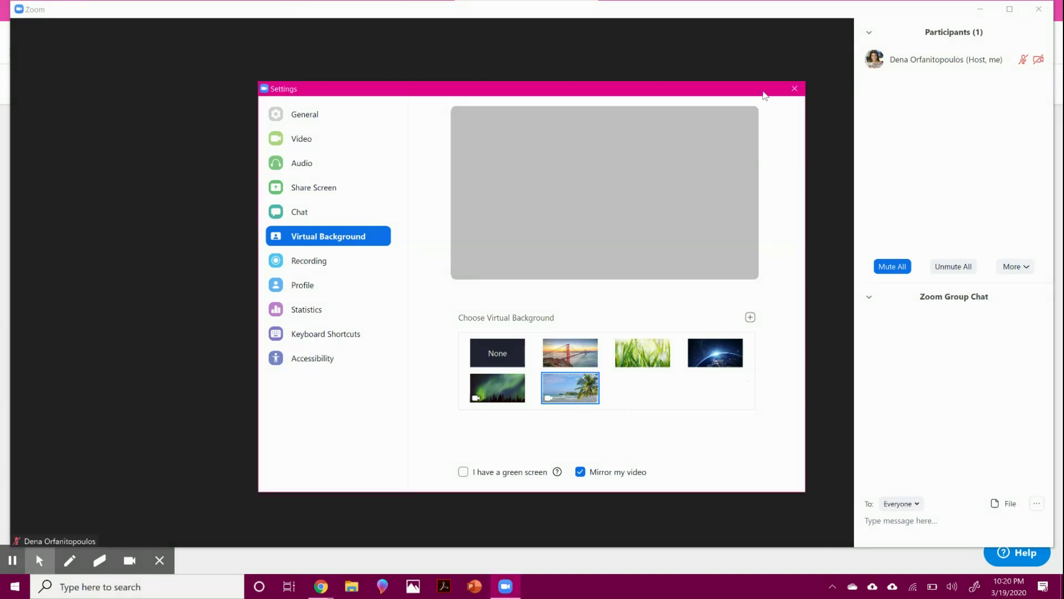
click(794, 89)
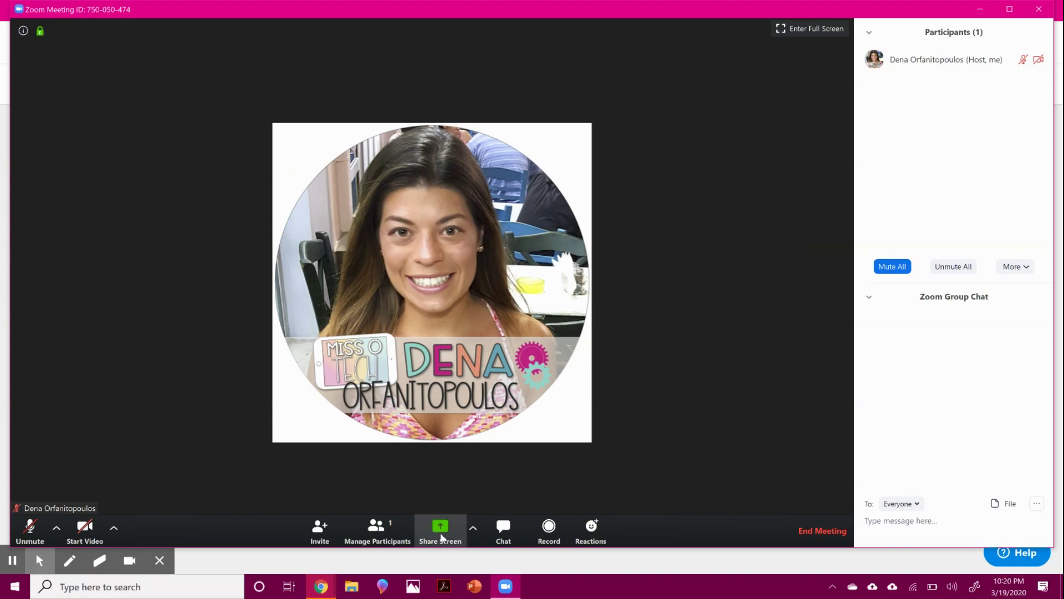
click(90, 533)
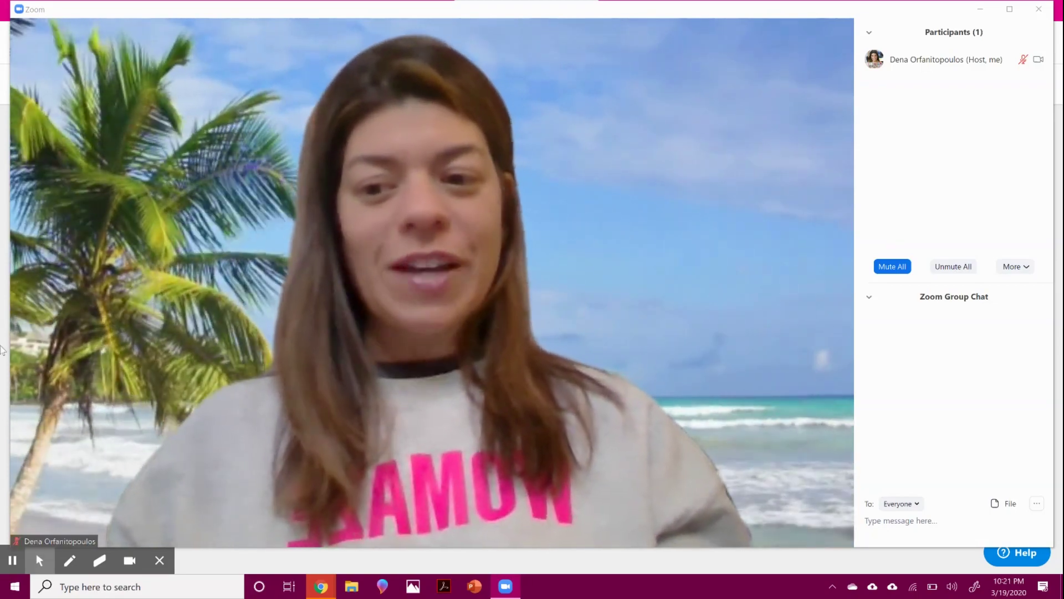
Step: End the current Zoom meeting for all participants
mouse_move(25, 362)
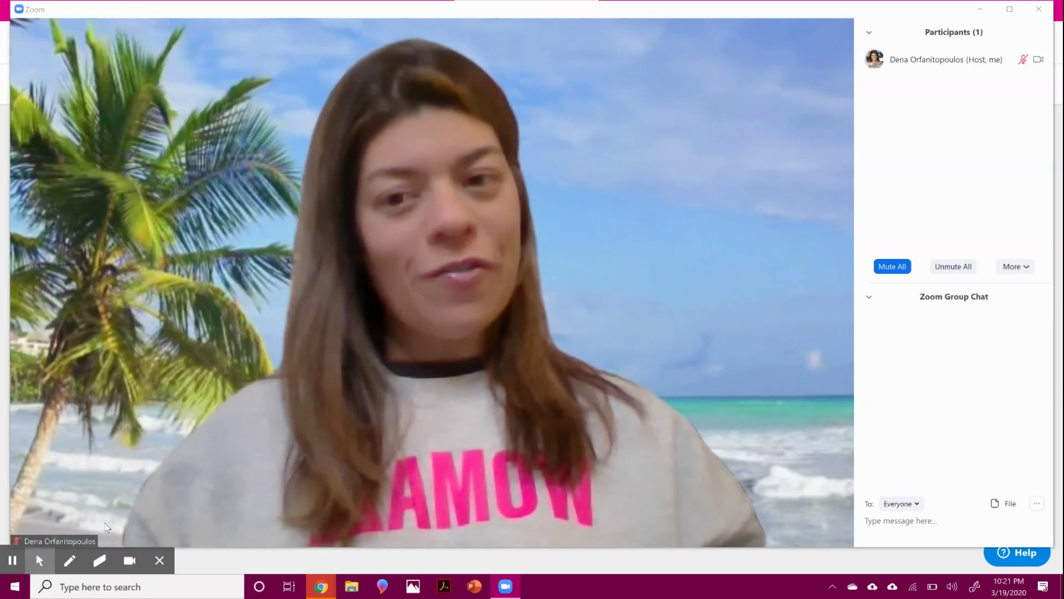
mouse_move(111, 523)
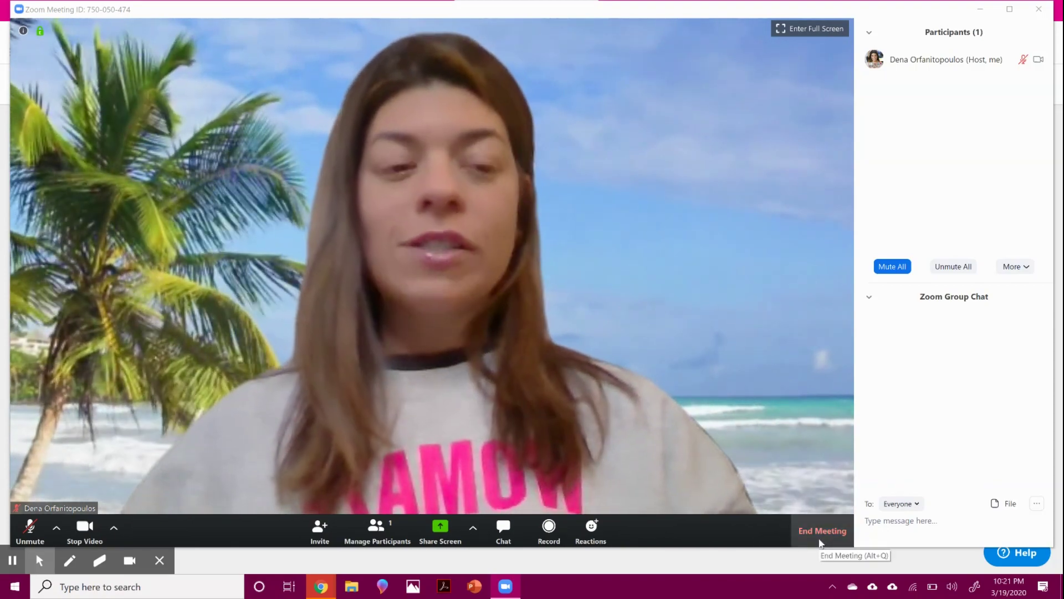
click(821, 532)
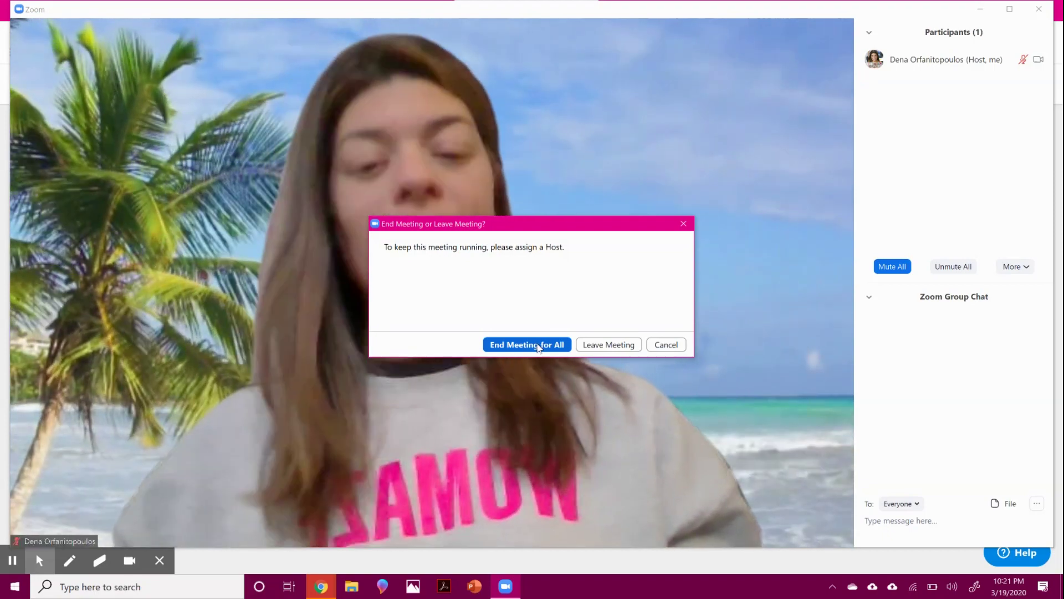
click(527, 345)
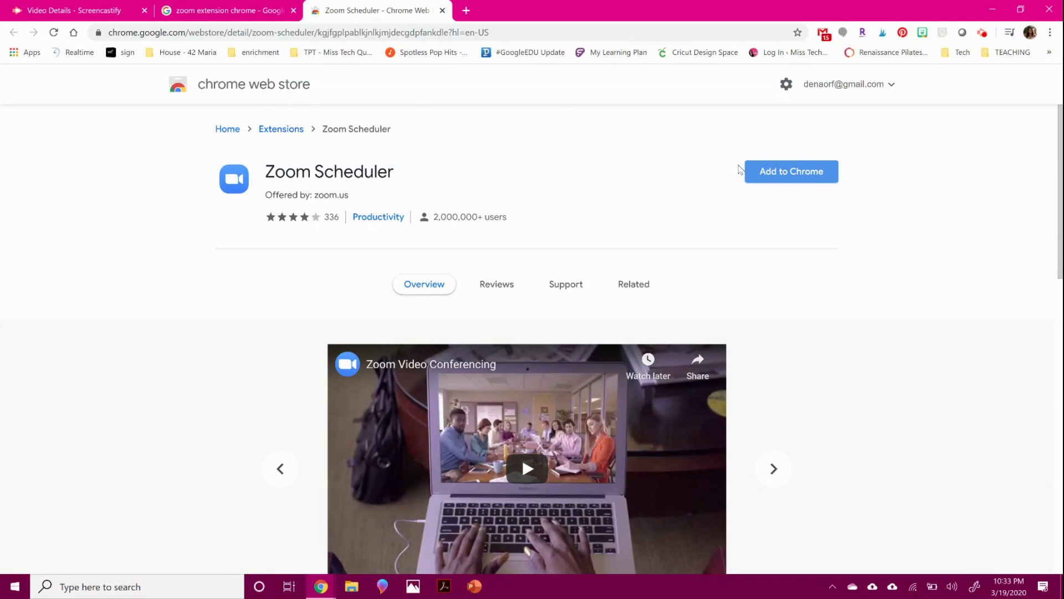
Step: Add the Zoom Scheduler extension to Chrome from its web store page and open it
click(760, 172)
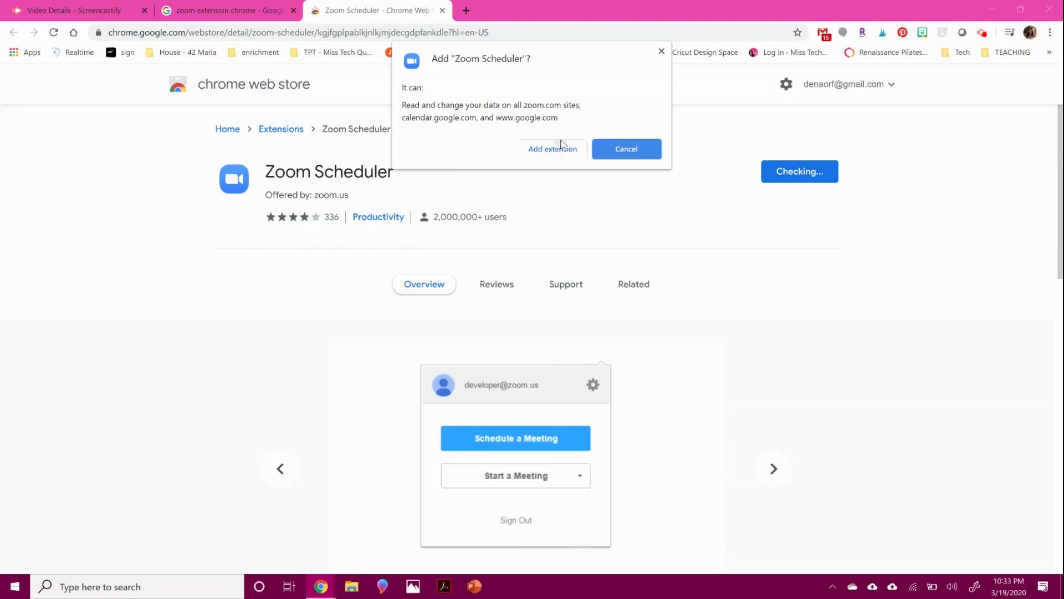
click(561, 146)
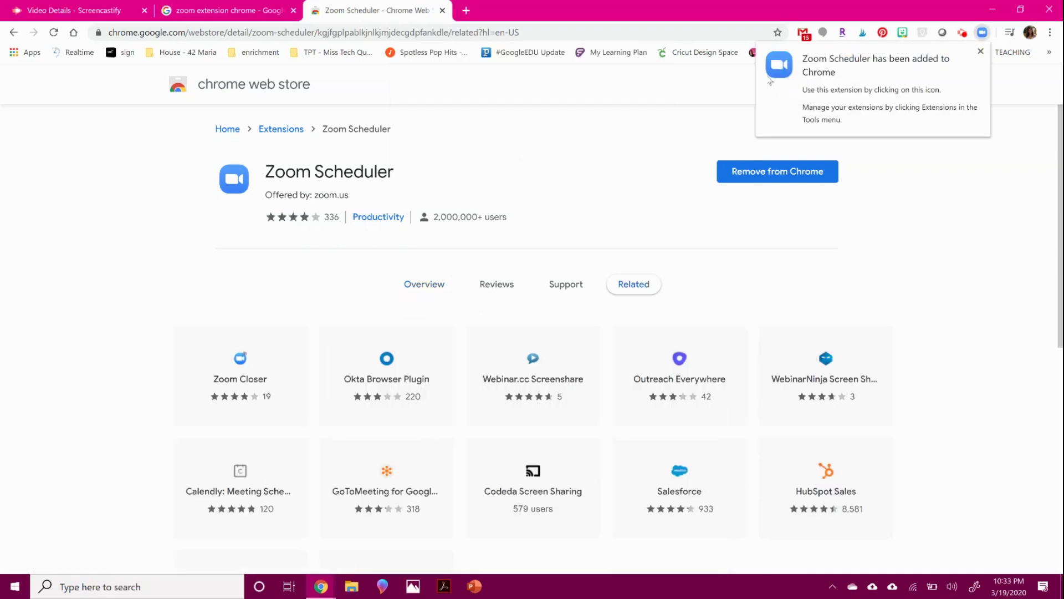
click(987, 35)
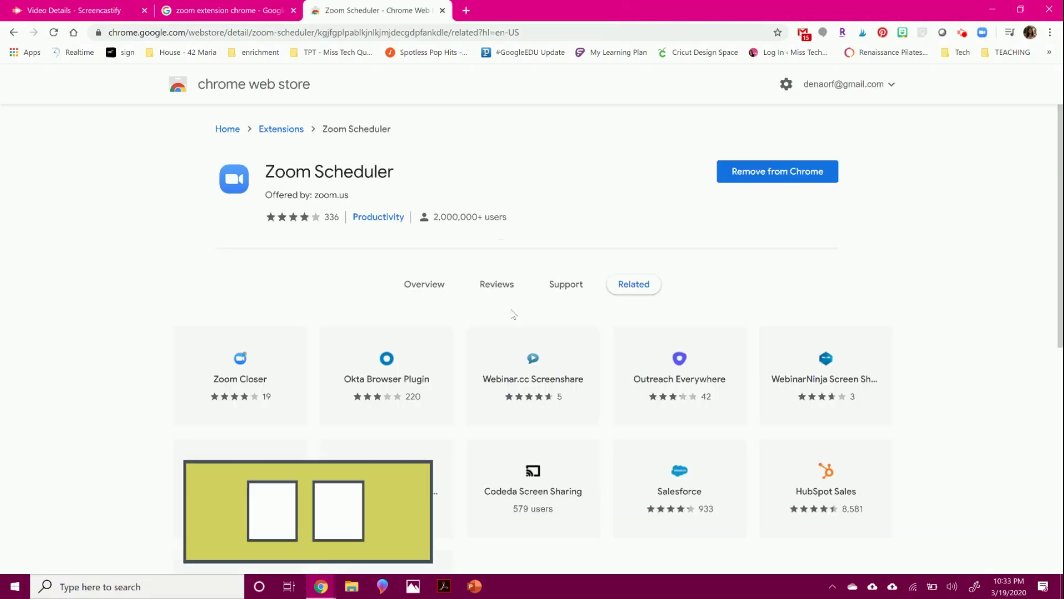
Step: Start a meeting with video on from the Zoom Scheduler extension, launch it in Zoom and exit the meeting
click(981, 33)
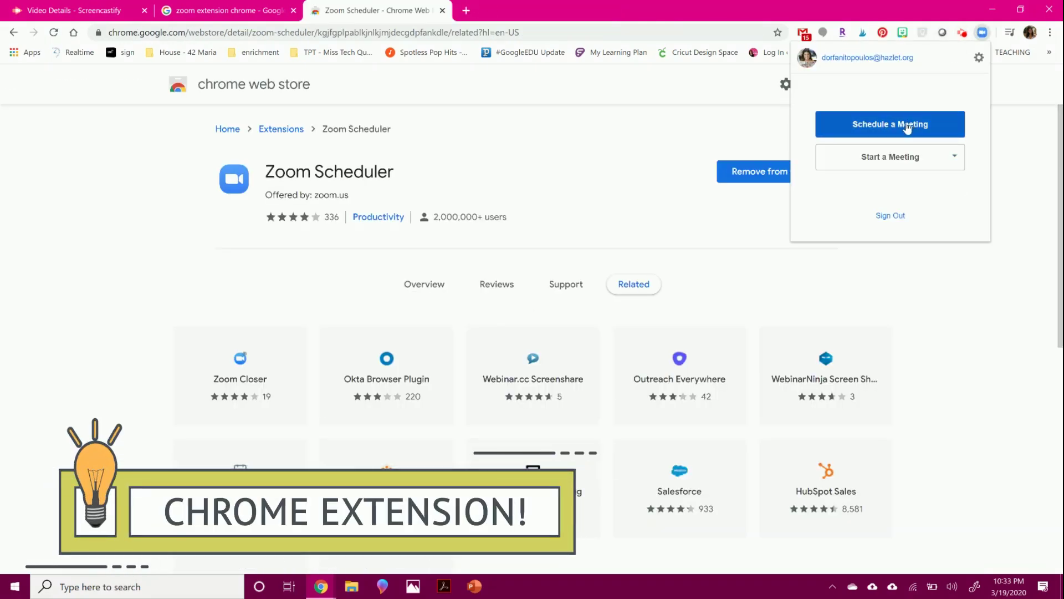
mouse_move(909, 167)
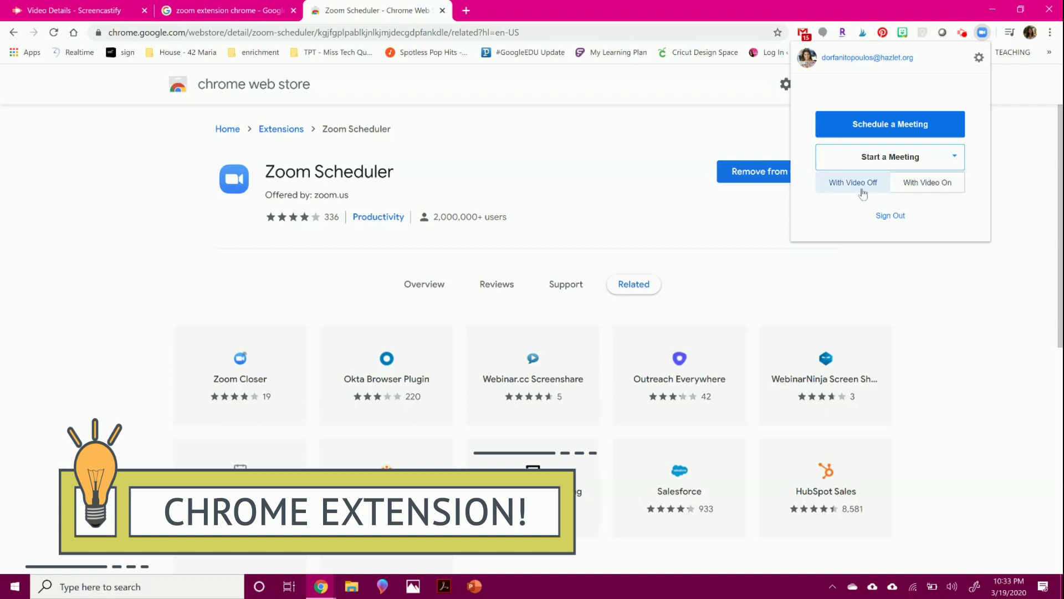
click(911, 183)
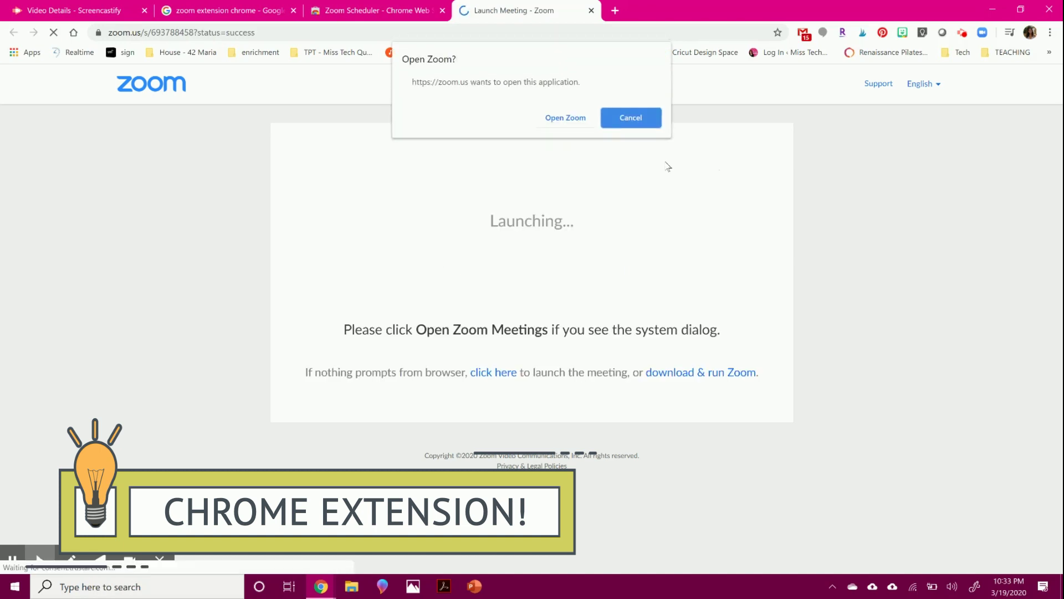
click(560, 117)
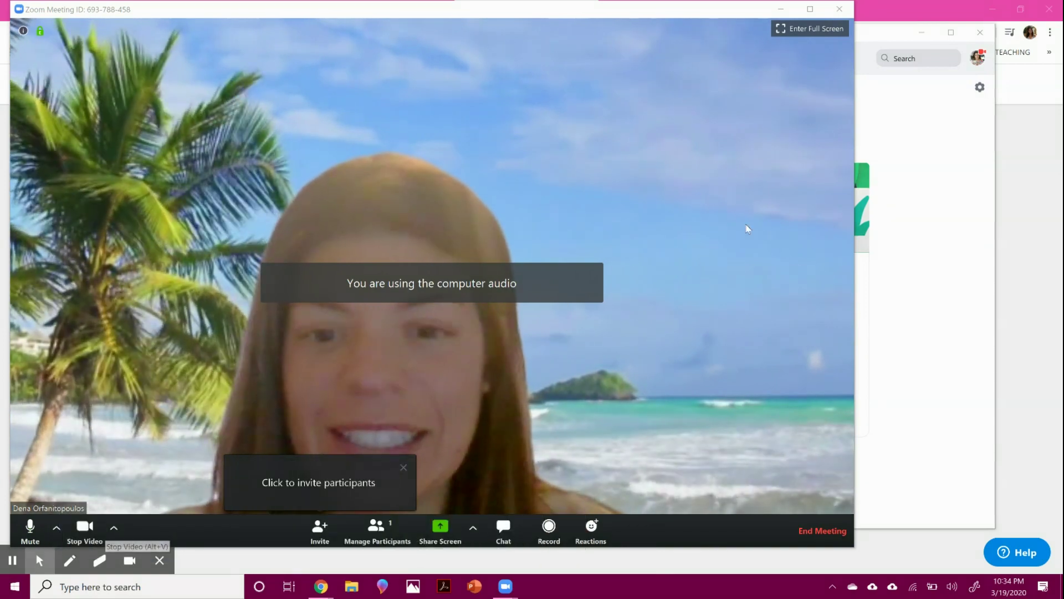
click(839, 9)
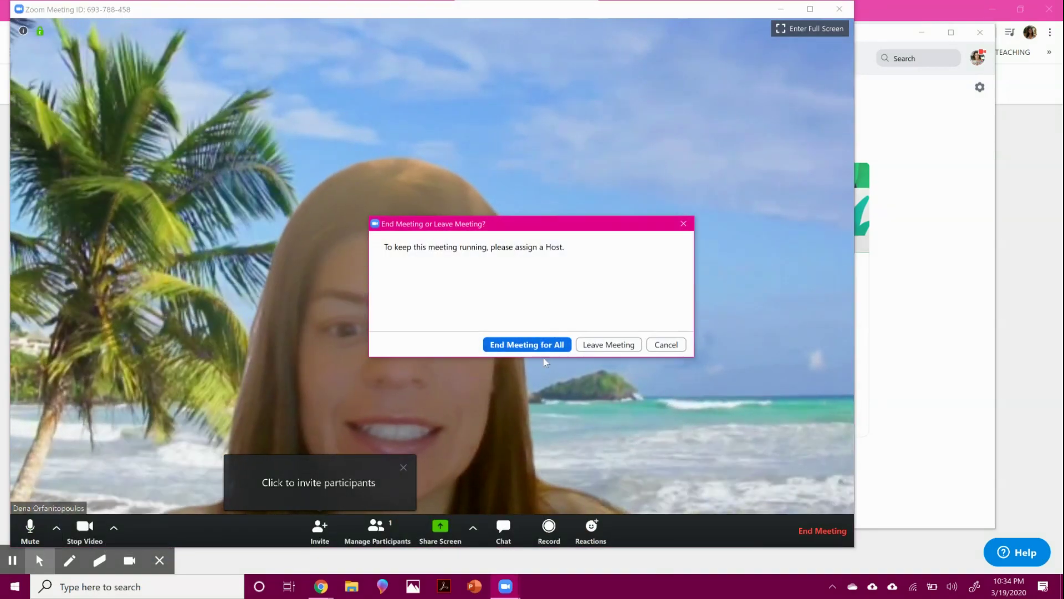
click(608, 344)
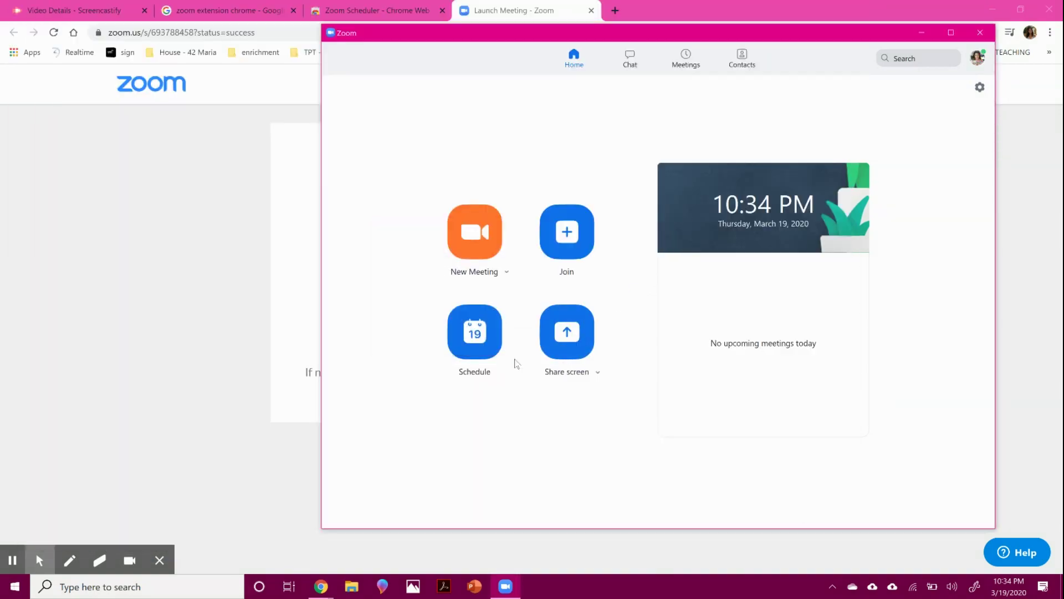
Step: Schedule a meeting with no password required and host video on, reviewing the advanced options before submitting it
click(477, 335)
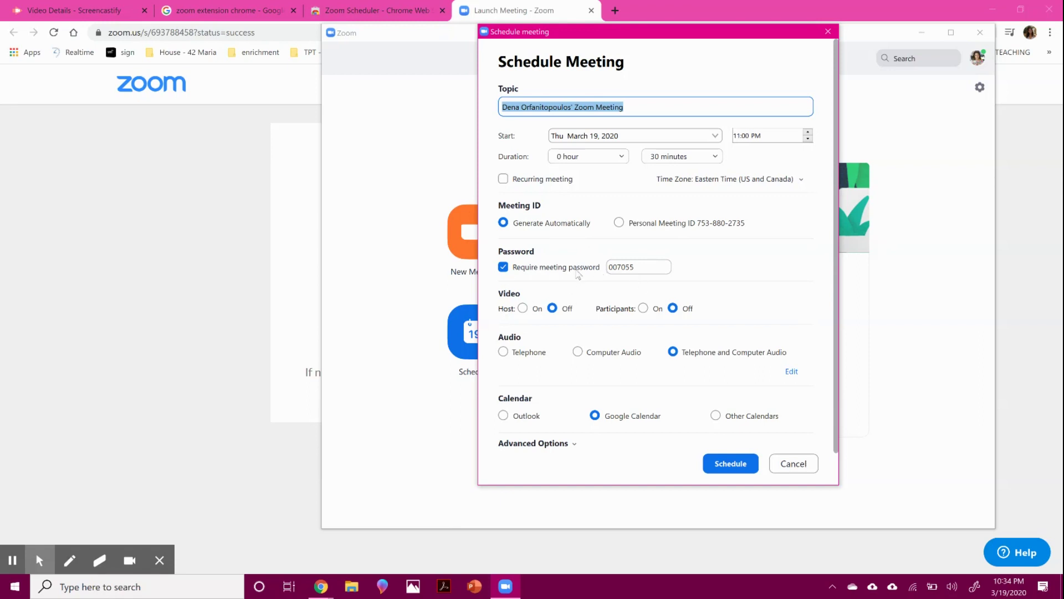
click(515, 266)
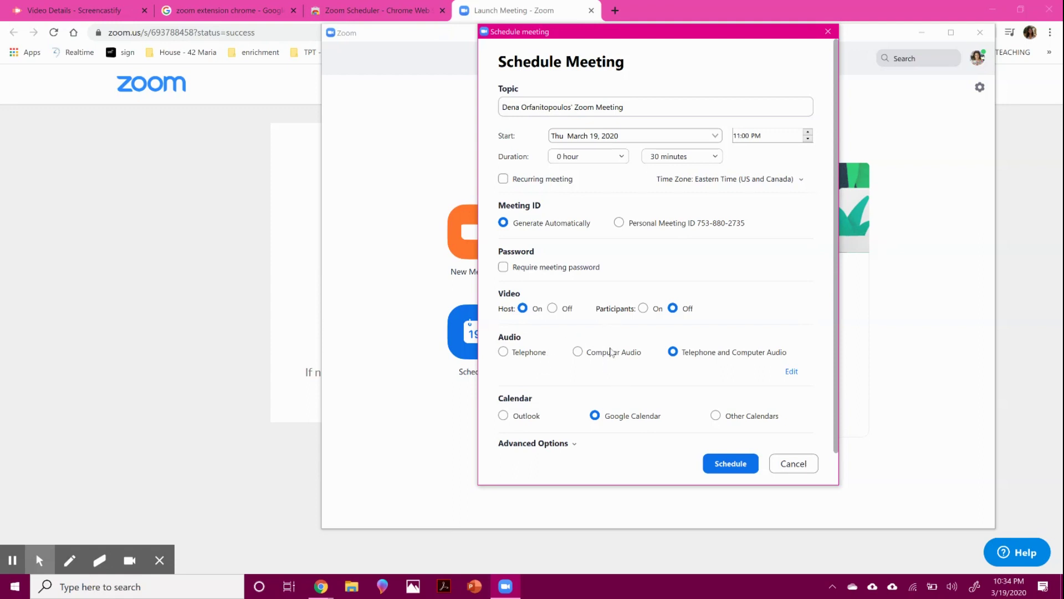
click(574, 445)
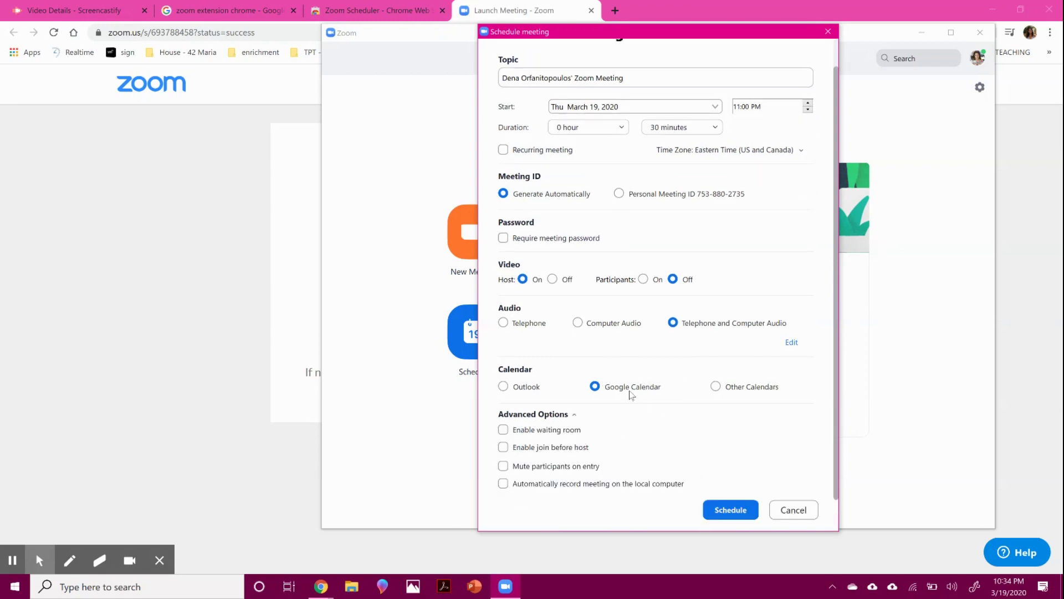
click(541, 468)
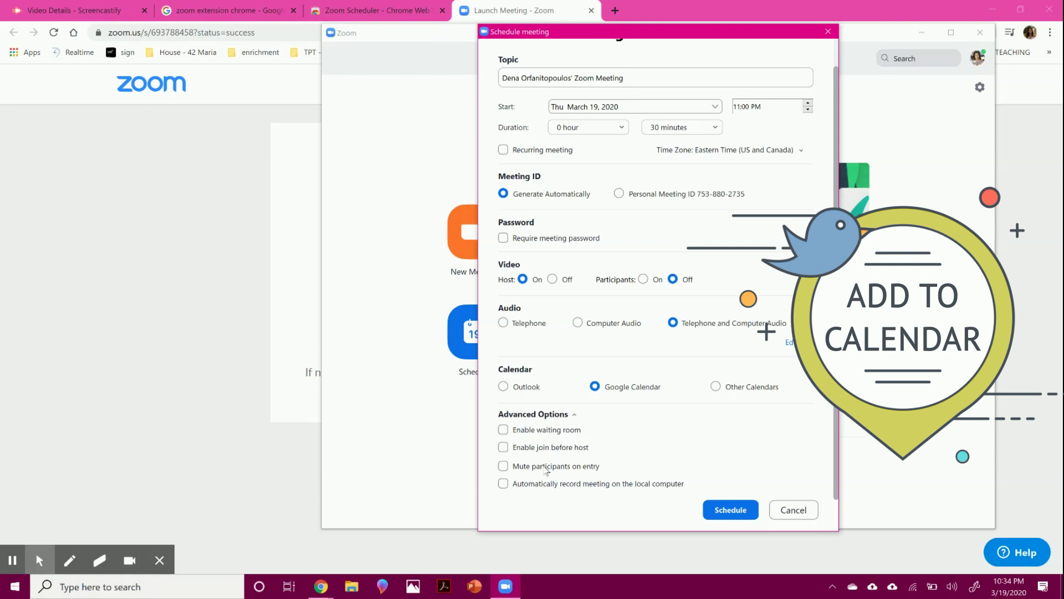
click(745, 514)
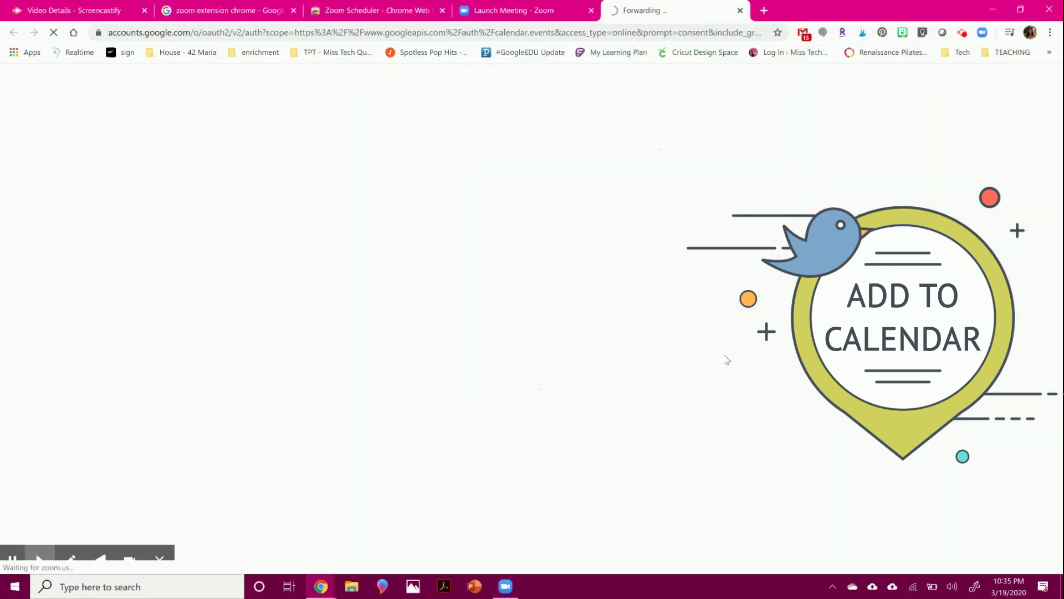
Step: Choose the Google account for Zoom and allow it to view and edit events on all calendars
click(481, 334)
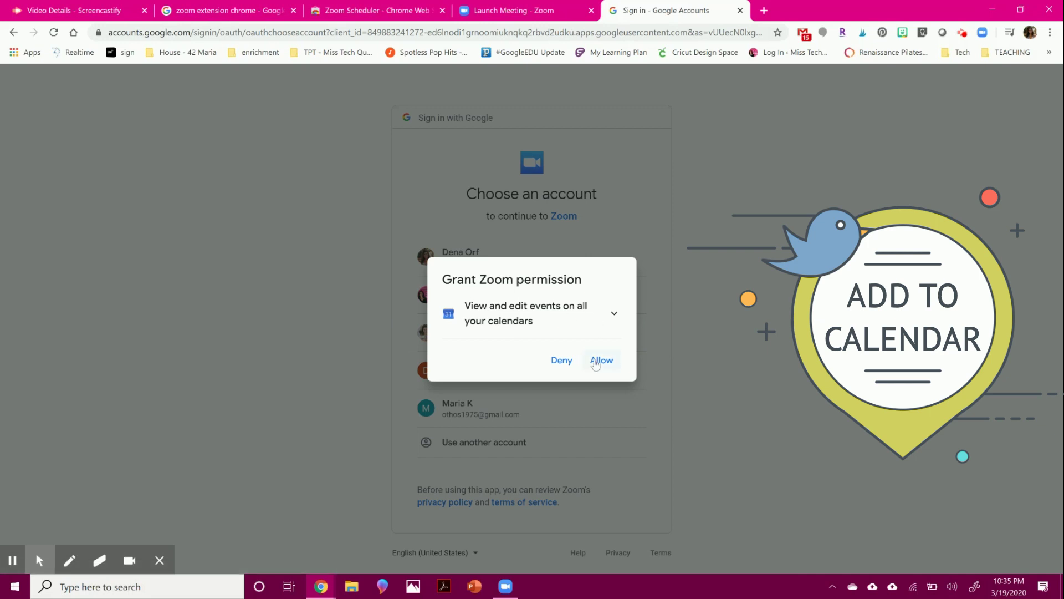
click(594, 360)
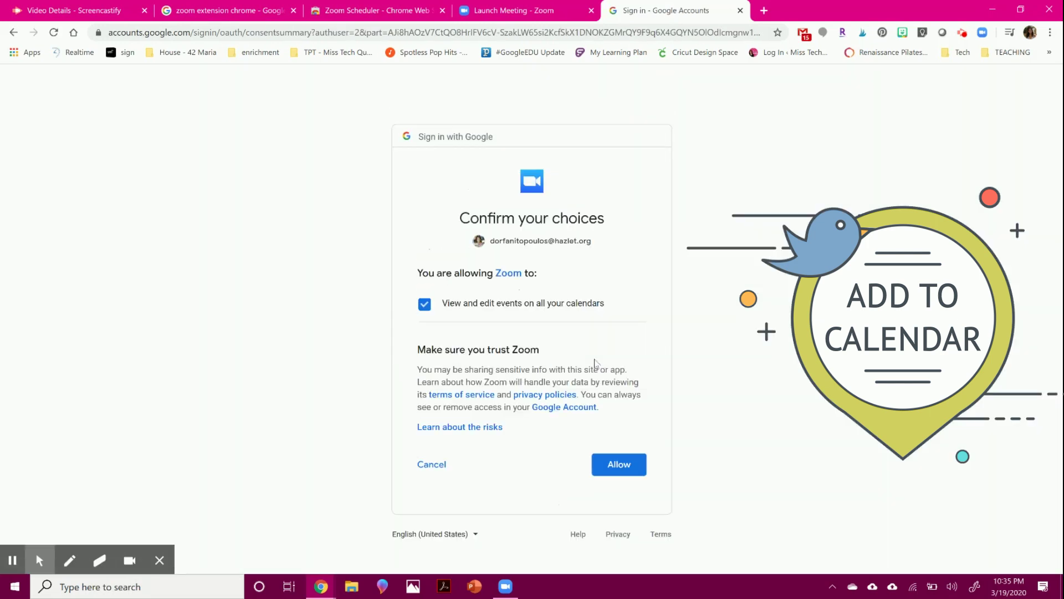
click(632, 472)
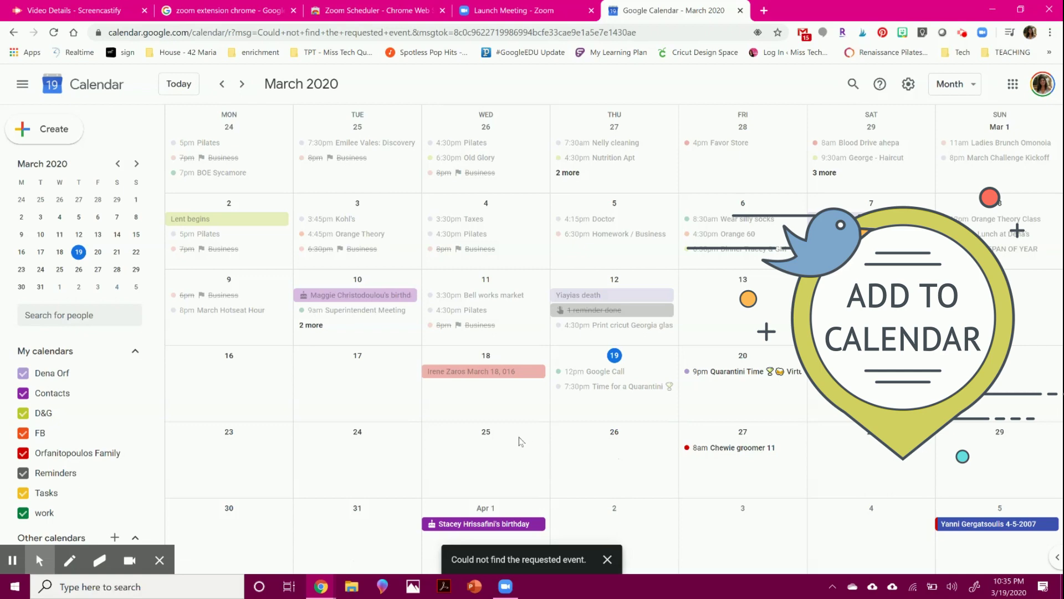
Step: Create an event titled "Sample Meeting" on March 20, 2020 in Google Calendar and make it a Zoom meeting
scroll(421, 436, down, 1)
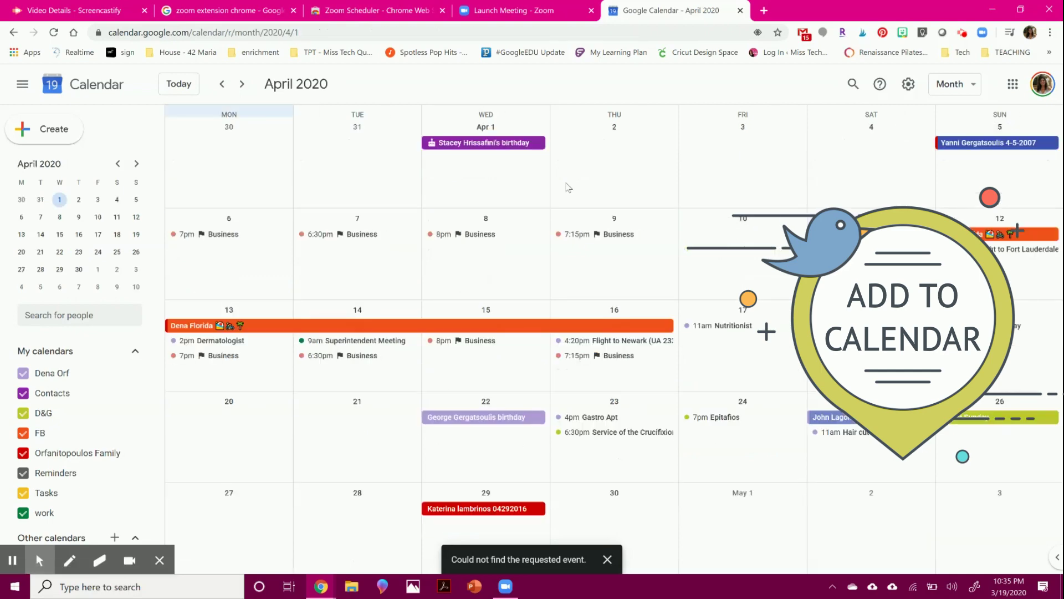
scroll(557, 413, up, 1)
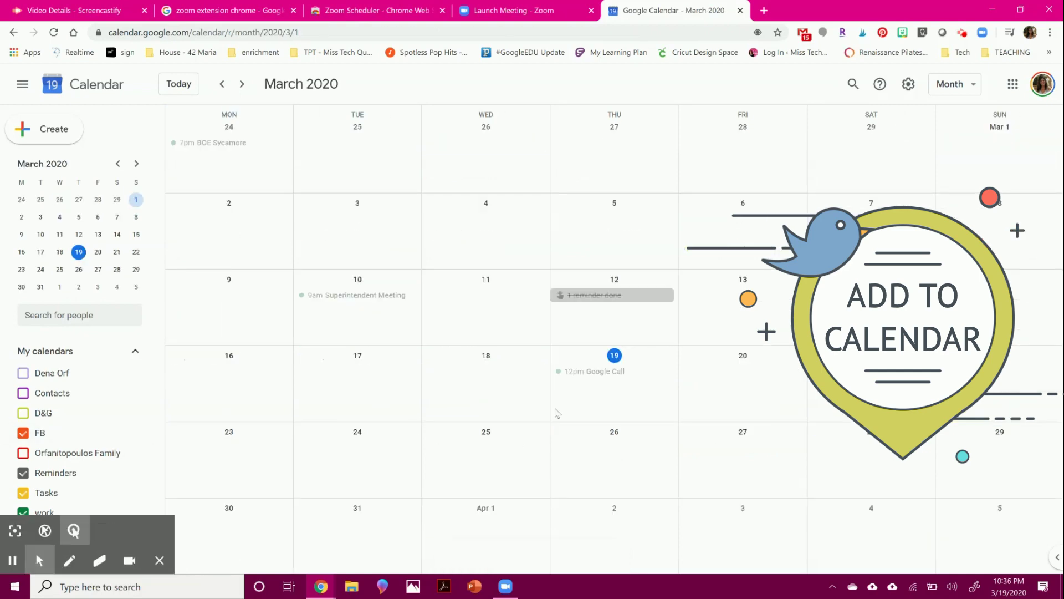
click(697, 374)
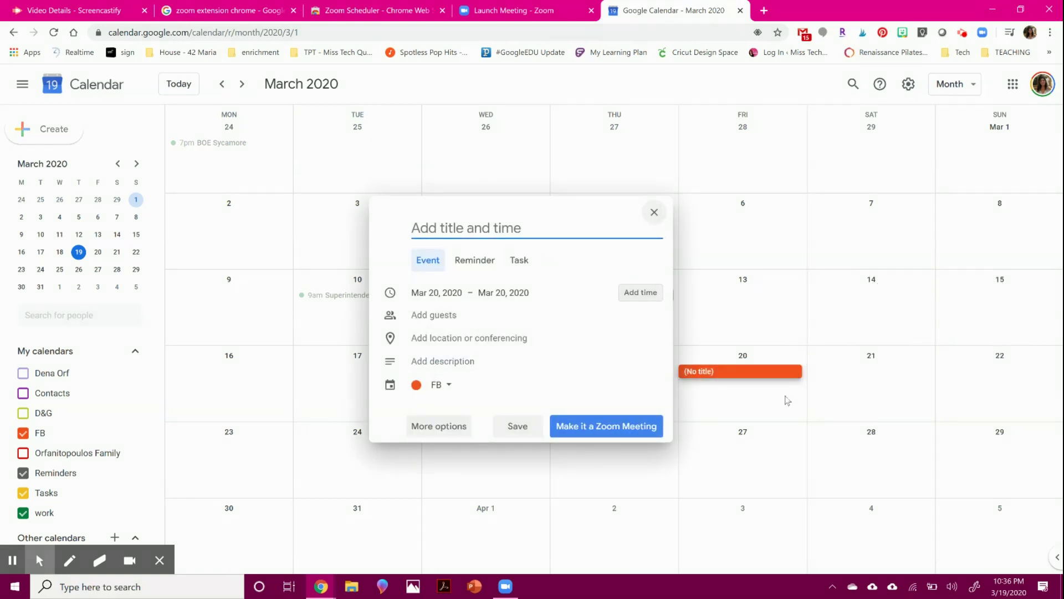
text(Sam)
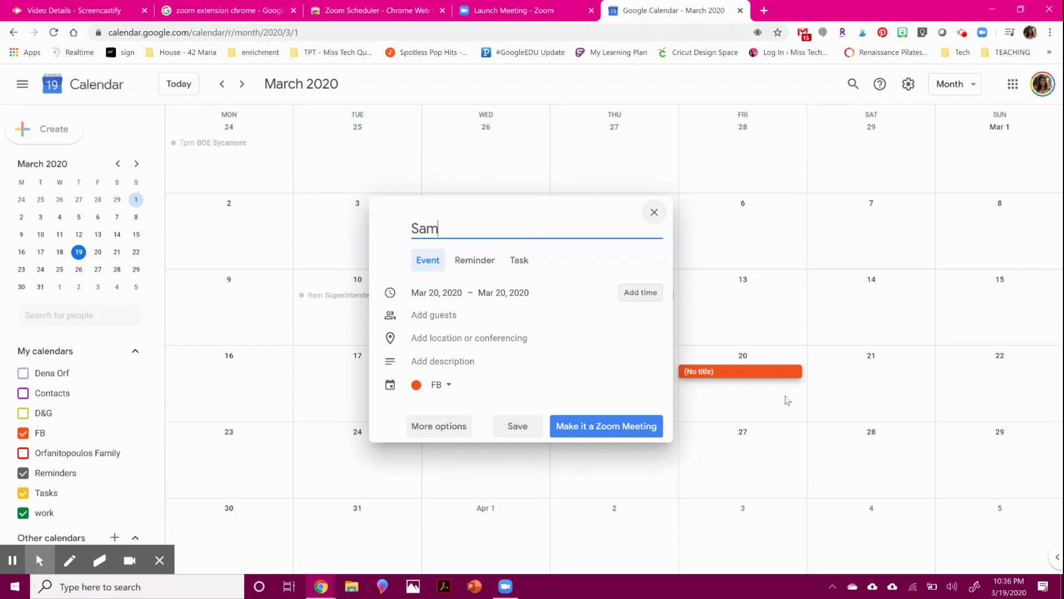
text(ple Meeting)
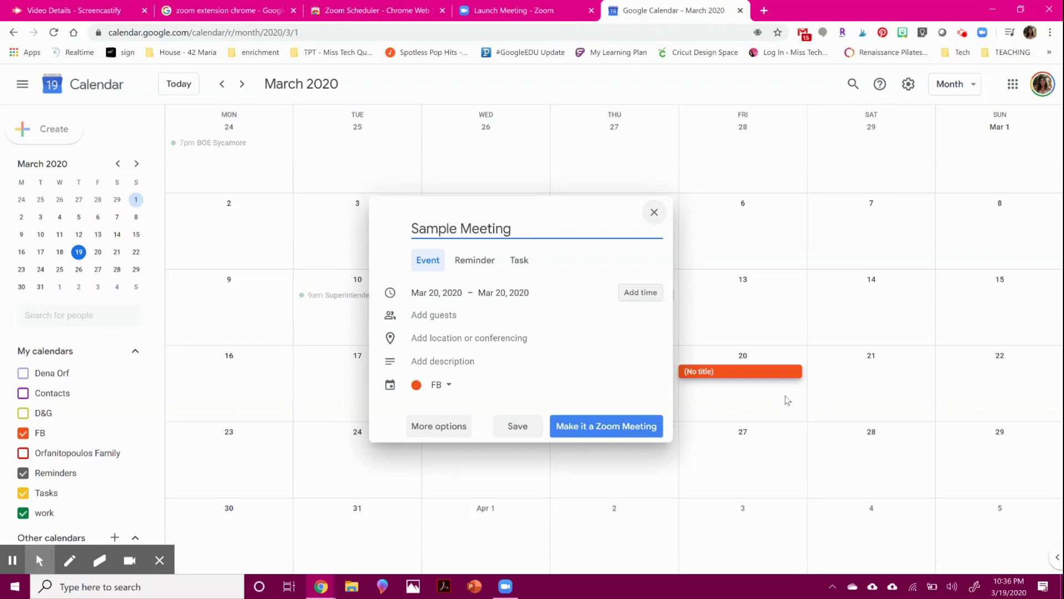
click(622, 429)
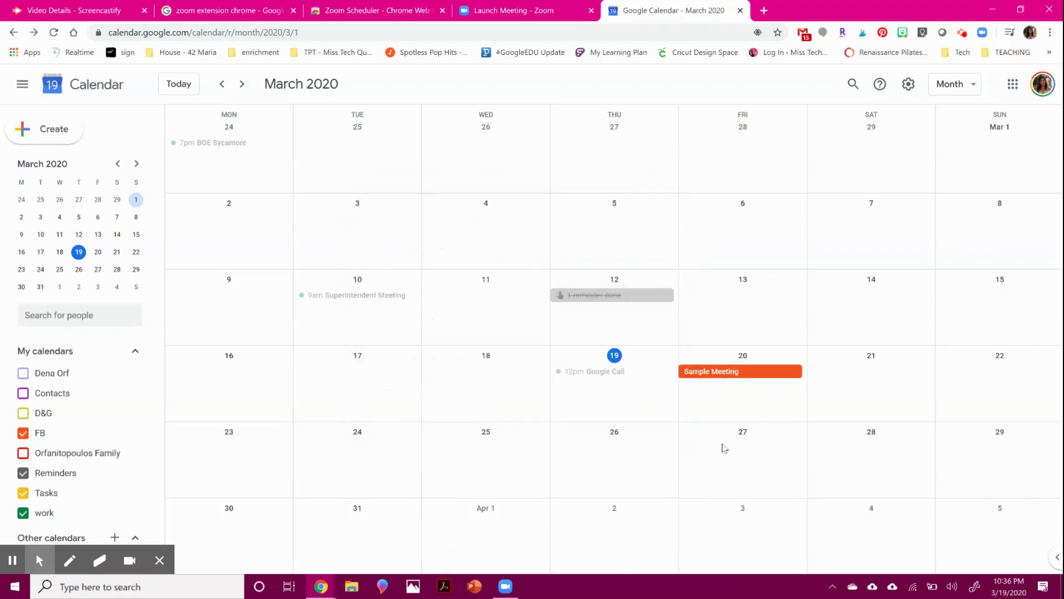
Step: Open the Sample Meeting event for editing and examine its Zoom details and guest options
click(716, 371)
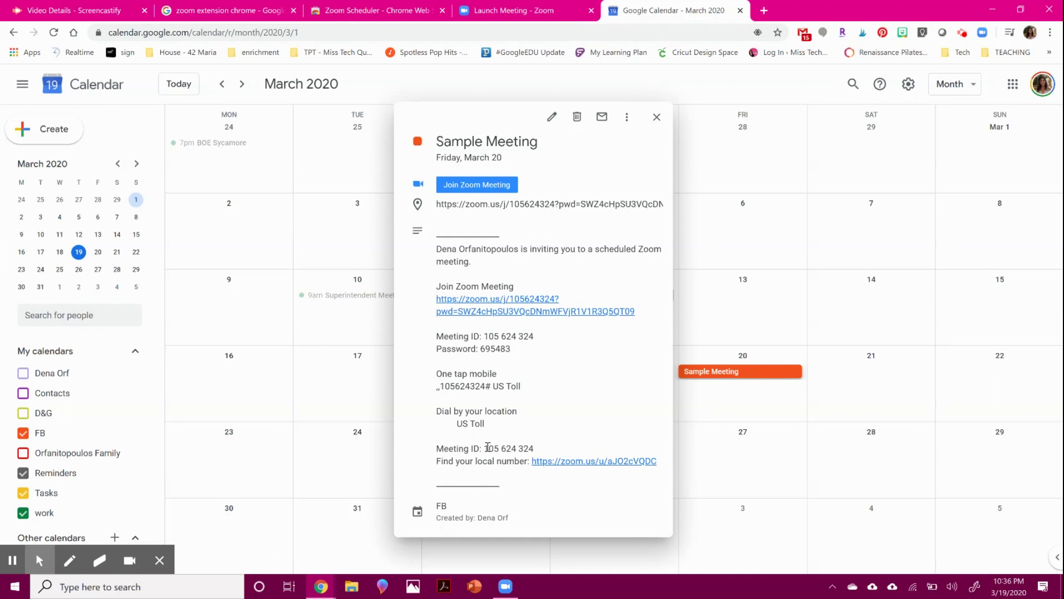
click(554, 118)
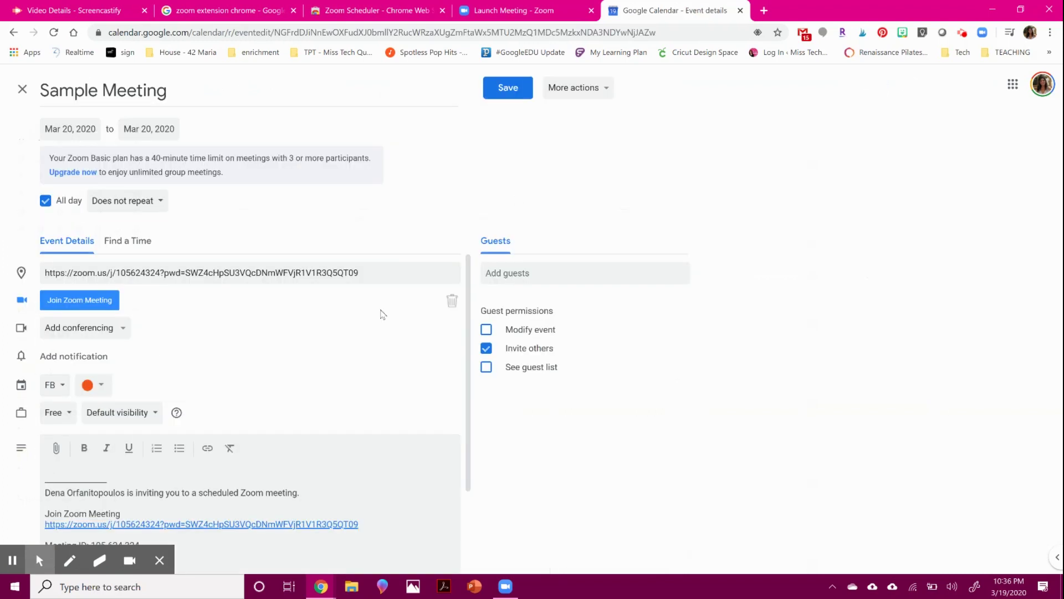
scroll(144, 358, down, 3)
scroll(254, 419, up, 3)
click(522, 271)
click(560, 234)
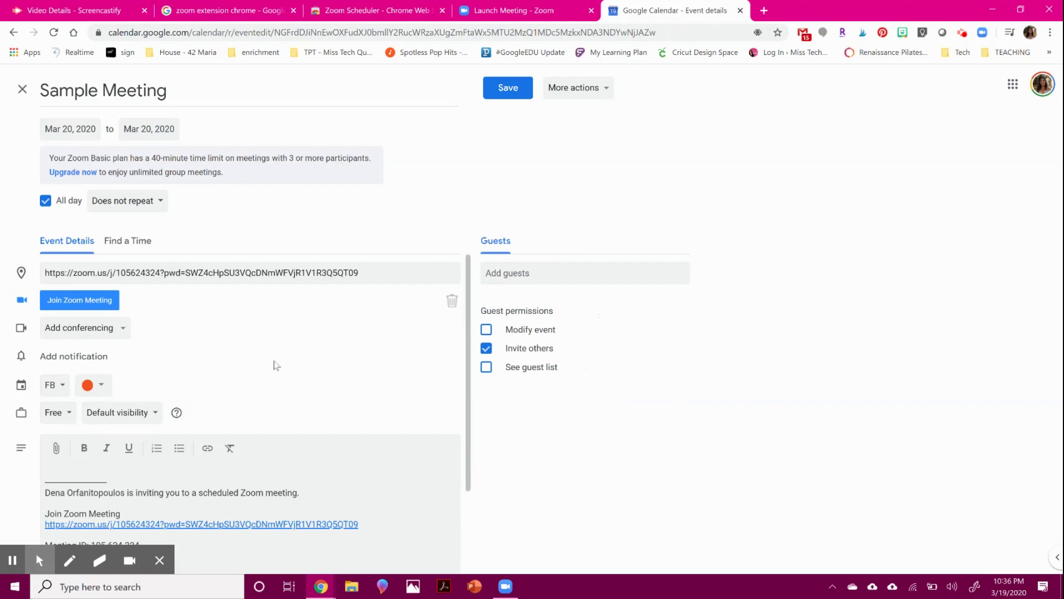
Step: Examine the Zoom join link and invitation text in the event description, and close the event editor
scroll(289, 373, down, 3)
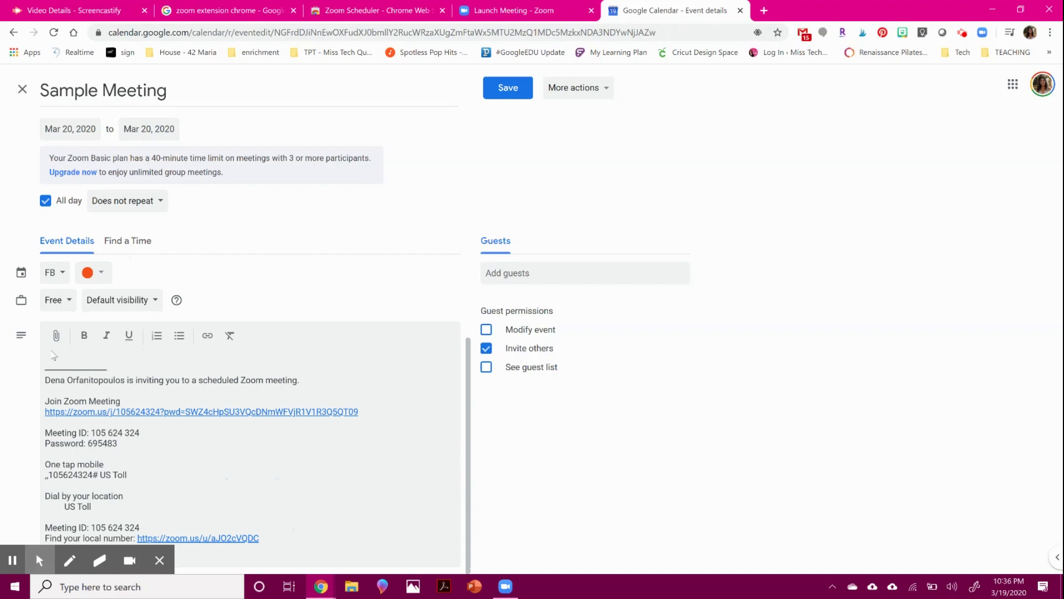
triple_click(122, 412)
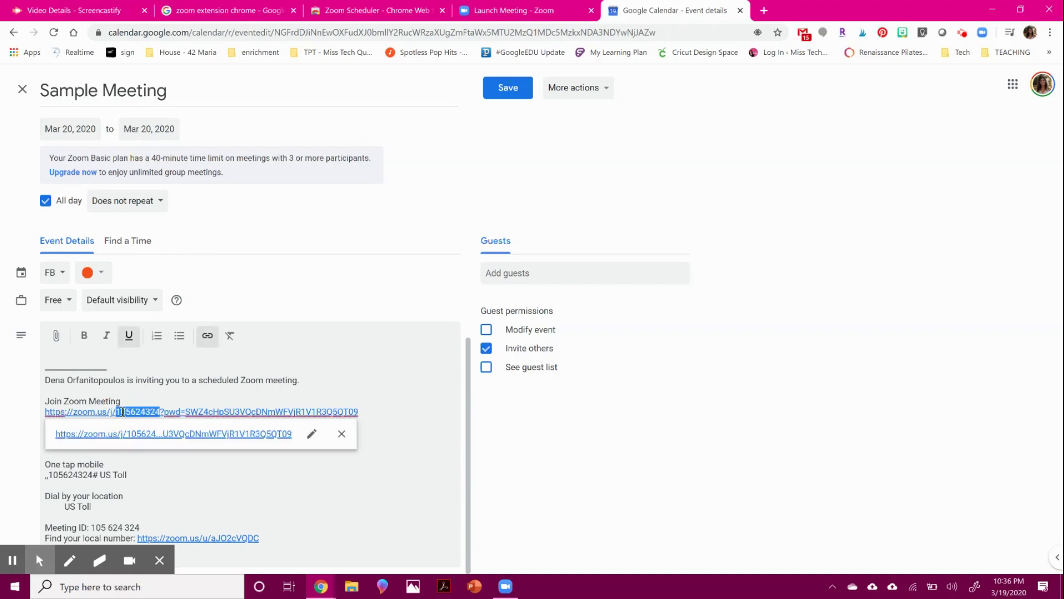
click(268, 253)
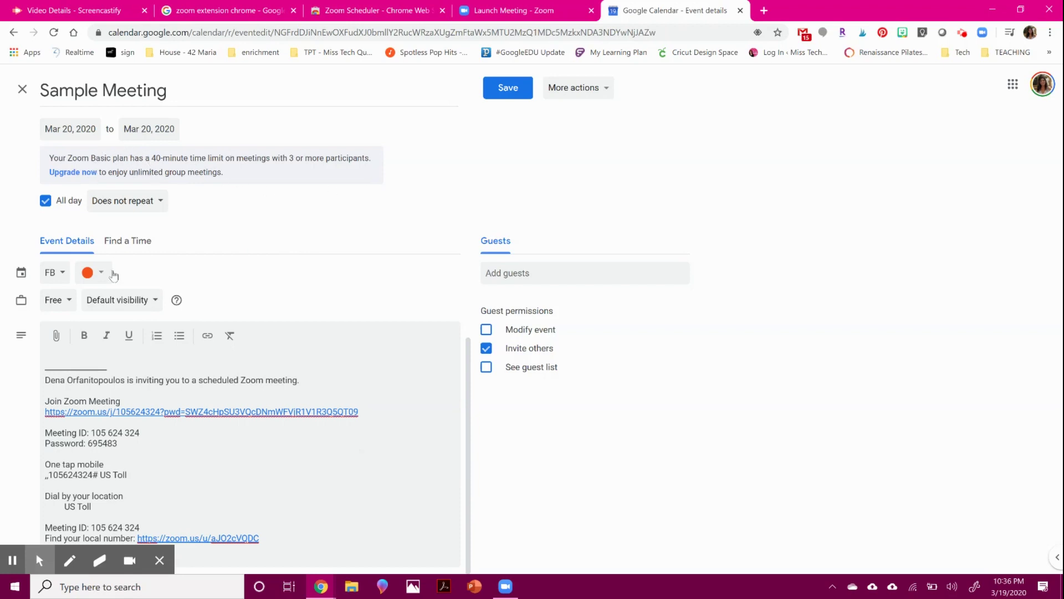
click(23, 90)
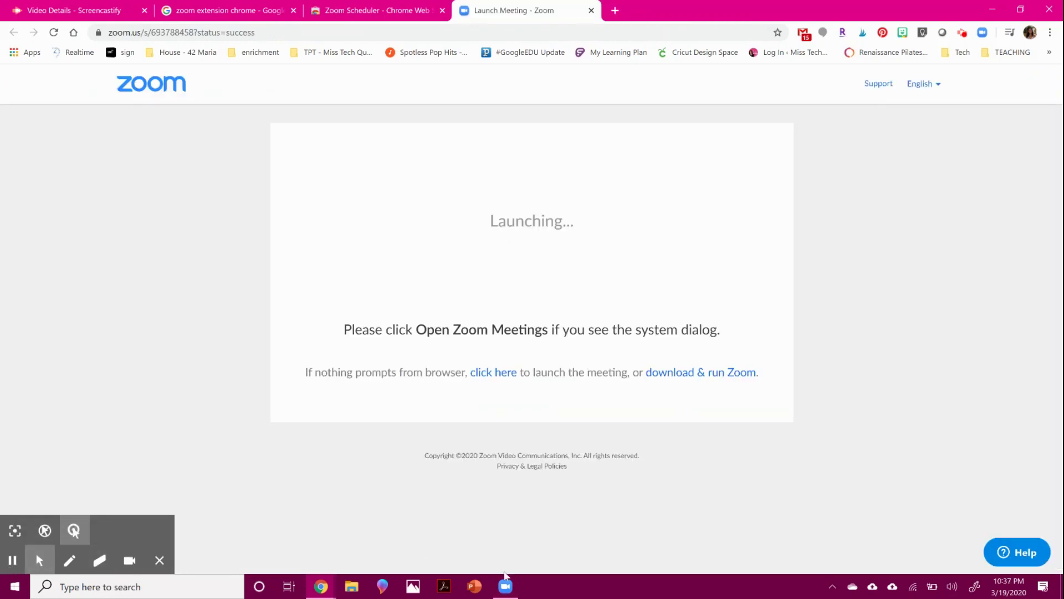
Step: Switch to the Zoom app's Schedule Meeting form, remove the meeting password requirement and set the host video to on
click(505, 585)
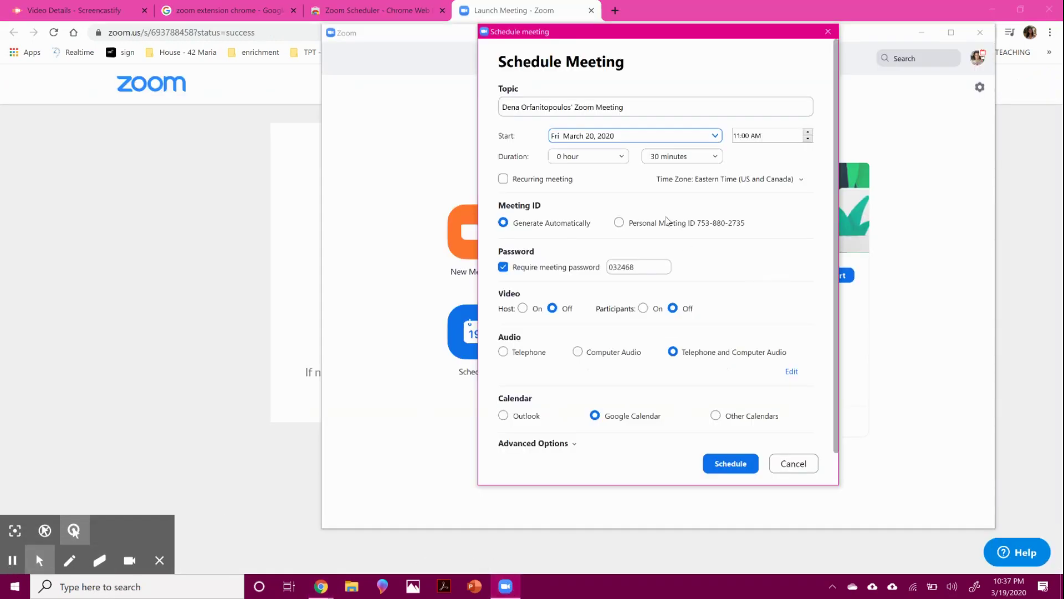
click(553, 268)
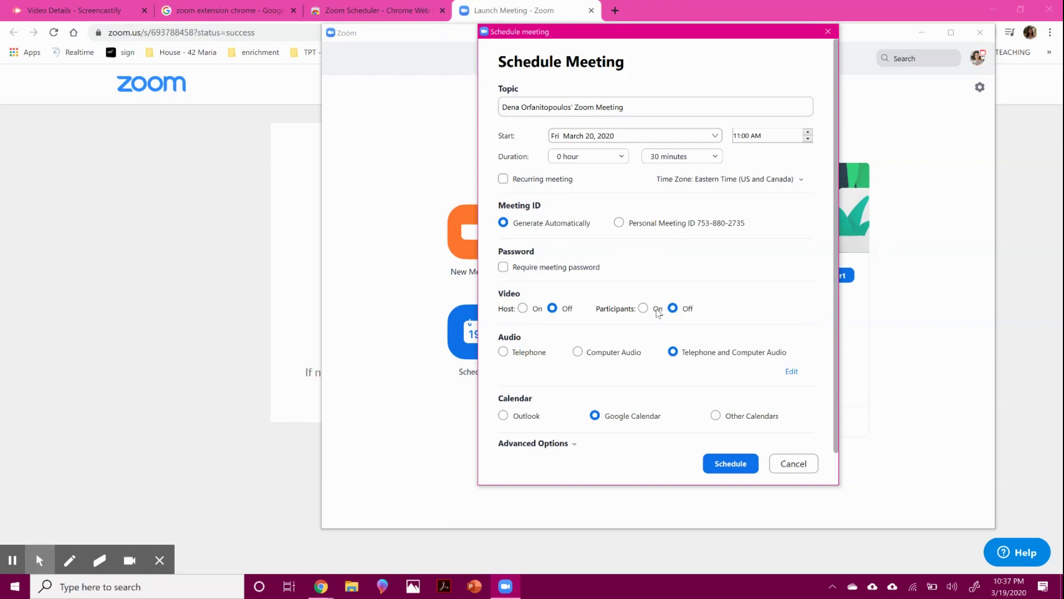
click(523, 308)
Step: Expand the advanced meeting options, and enable muting participants on entry and the waiting room
click(571, 446)
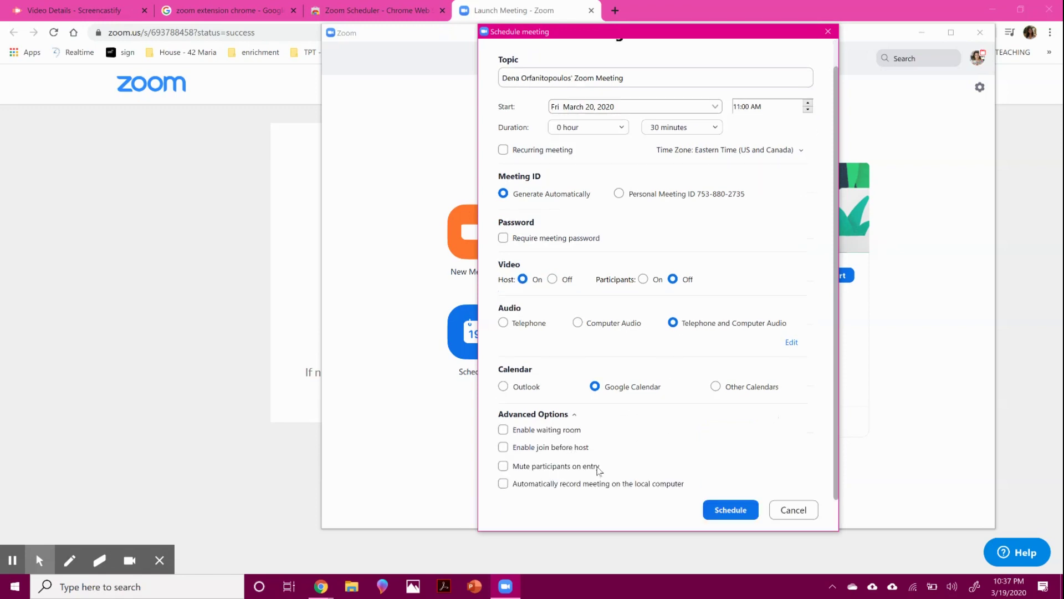
click(560, 467)
click(576, 430)
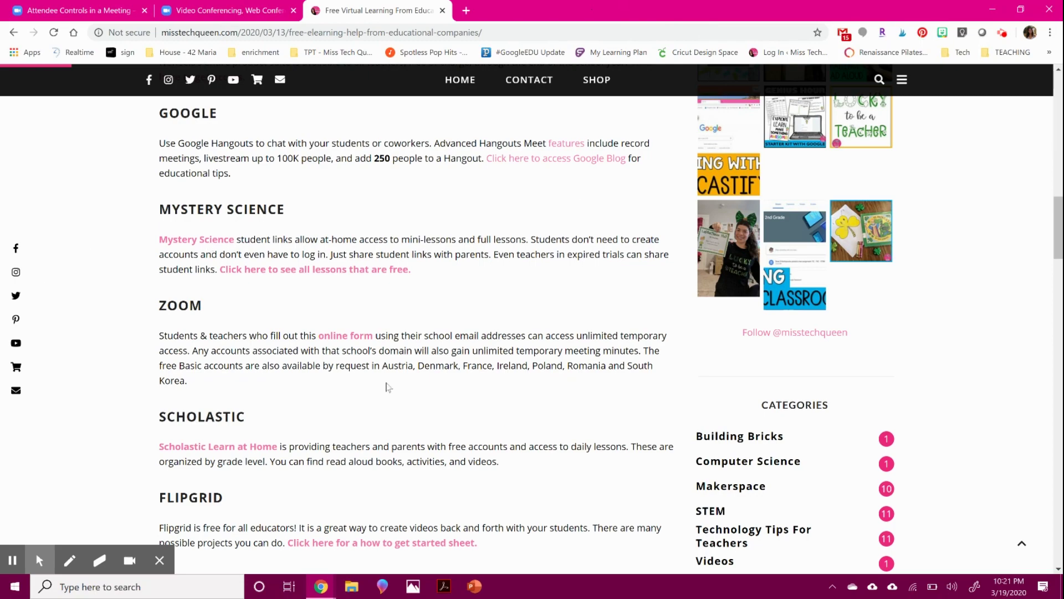
Step: Examine the Zoom section of the Miss Tech Queen blog article on free virtual learning websites and return to the site header
scroll(444, 382, up, 1)
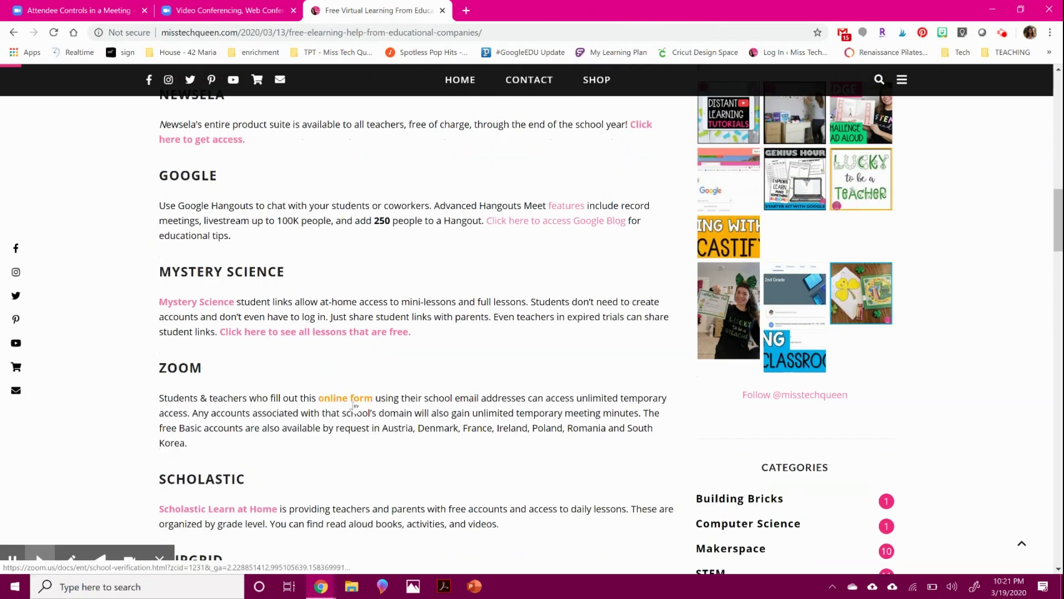
scroll(372, 391, up, 10)
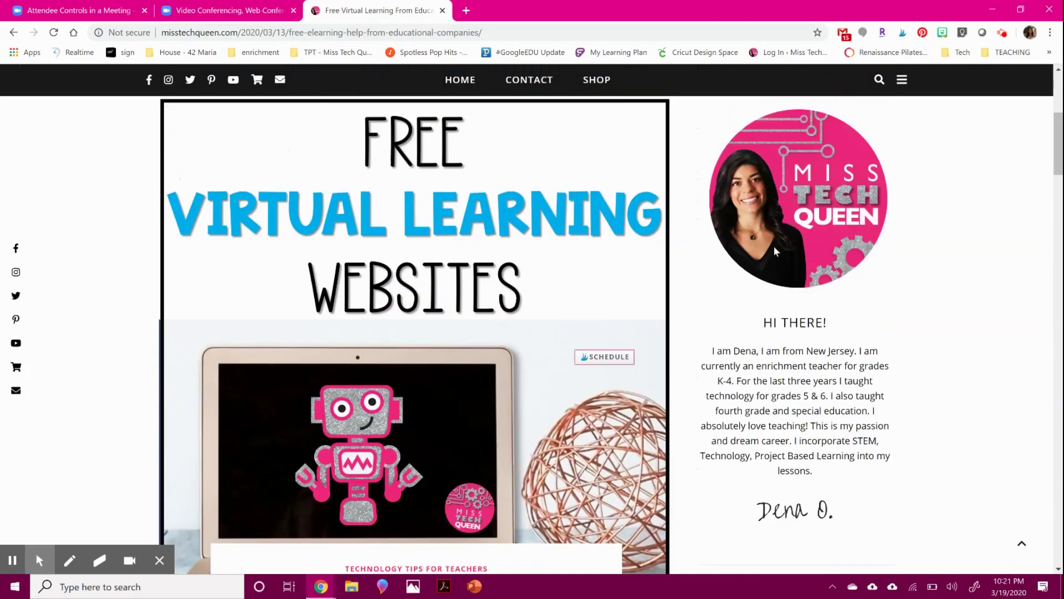
scroll(786, 337, up, 4)
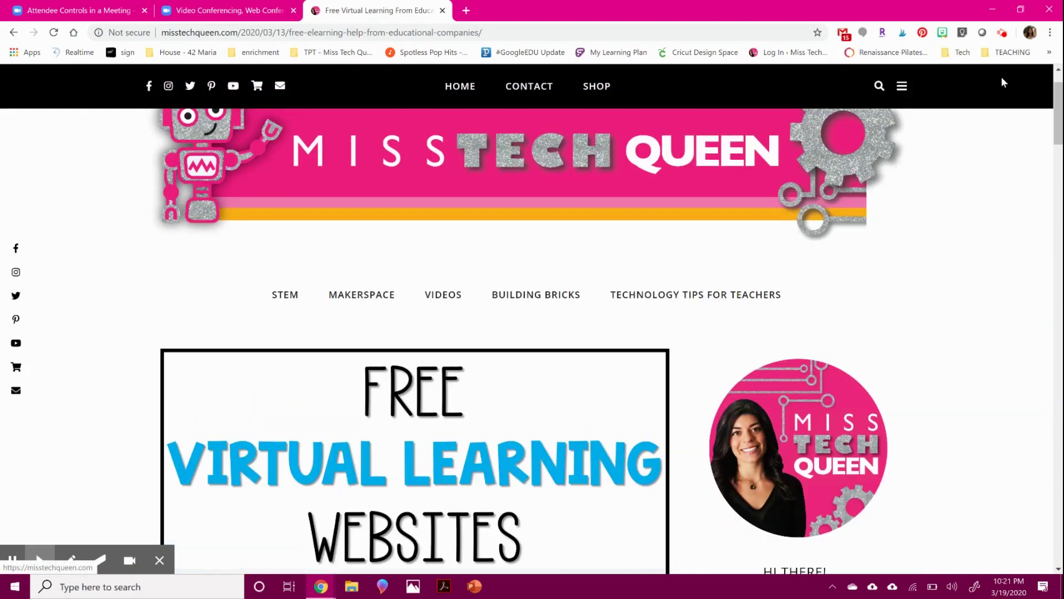